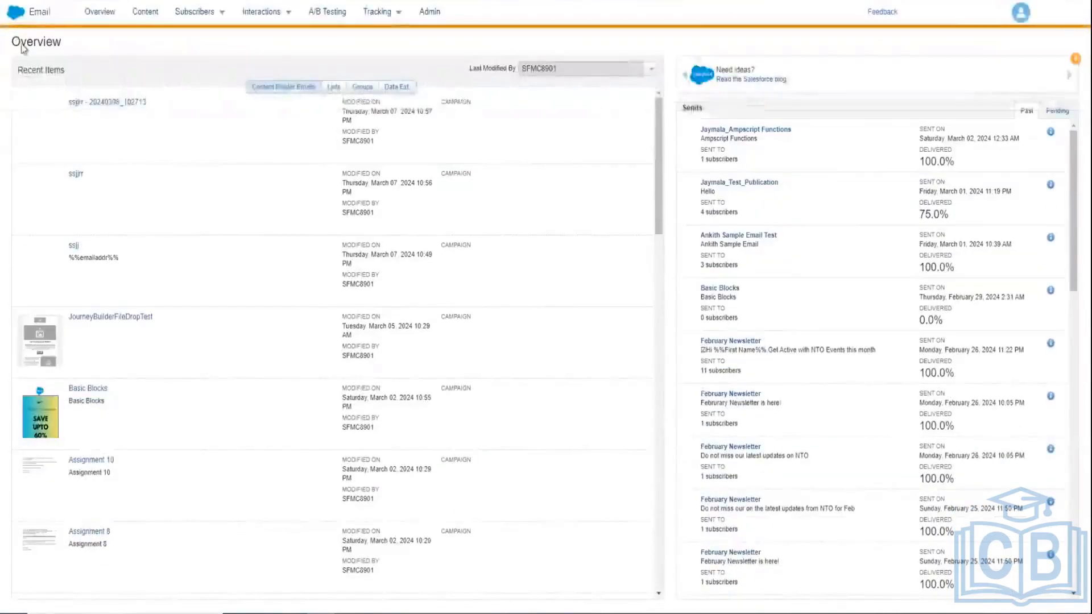
Open Contact Builder from Audience Builder and show its Data Extensions page.
mouse_move(16, 12)
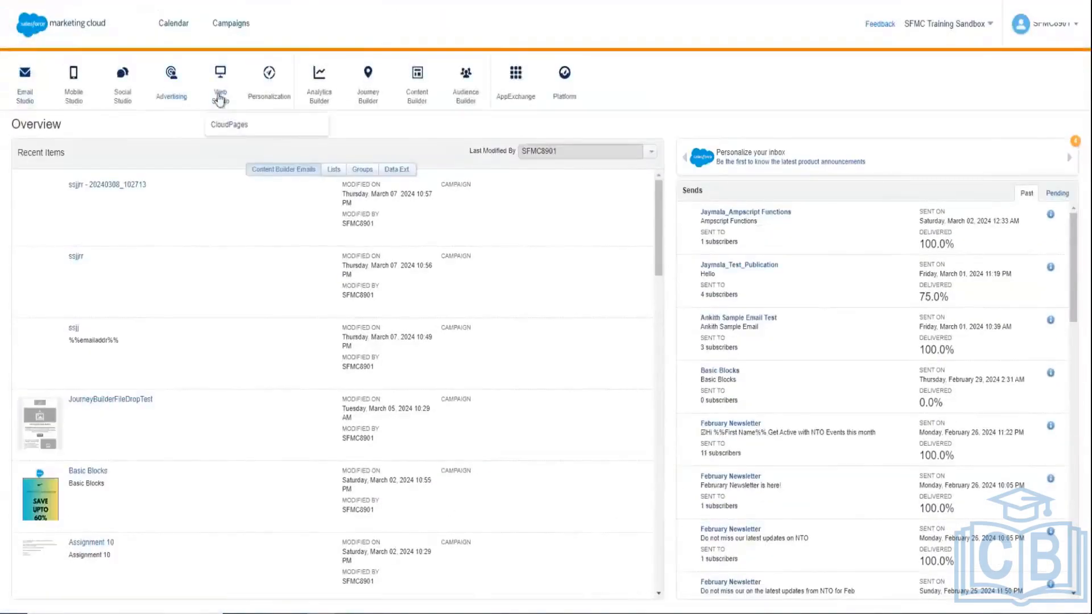
mouse_move(419, 100)
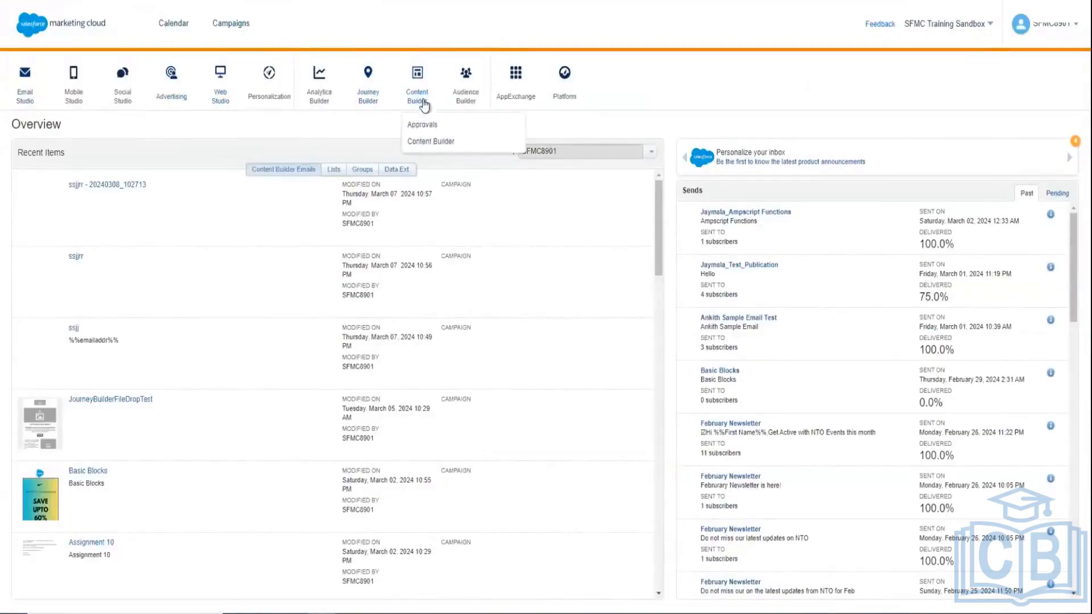
mouse_move(467, 92)
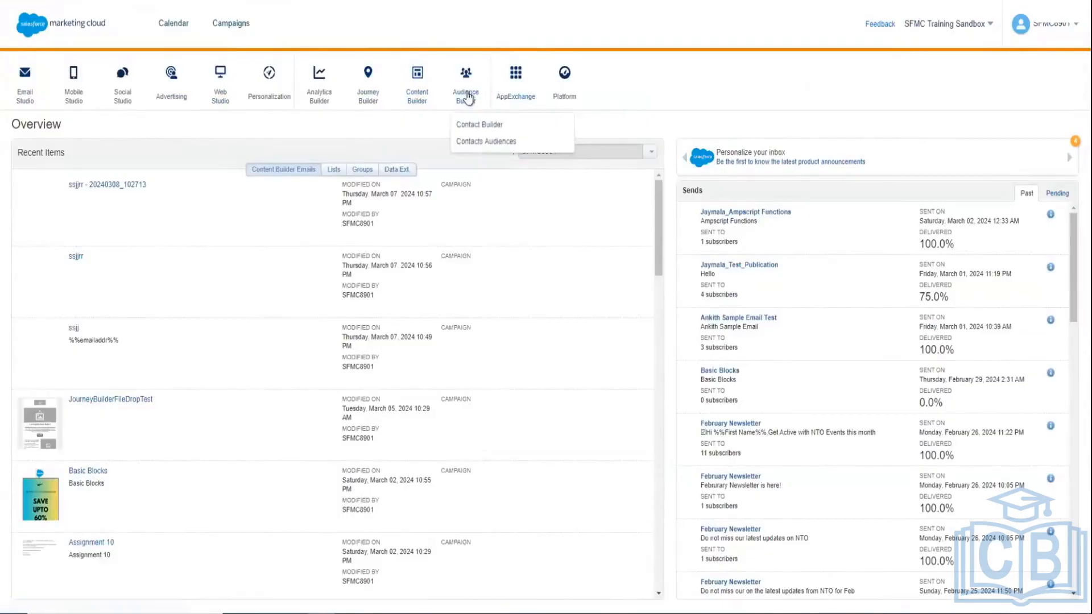
left_click(475, 130)
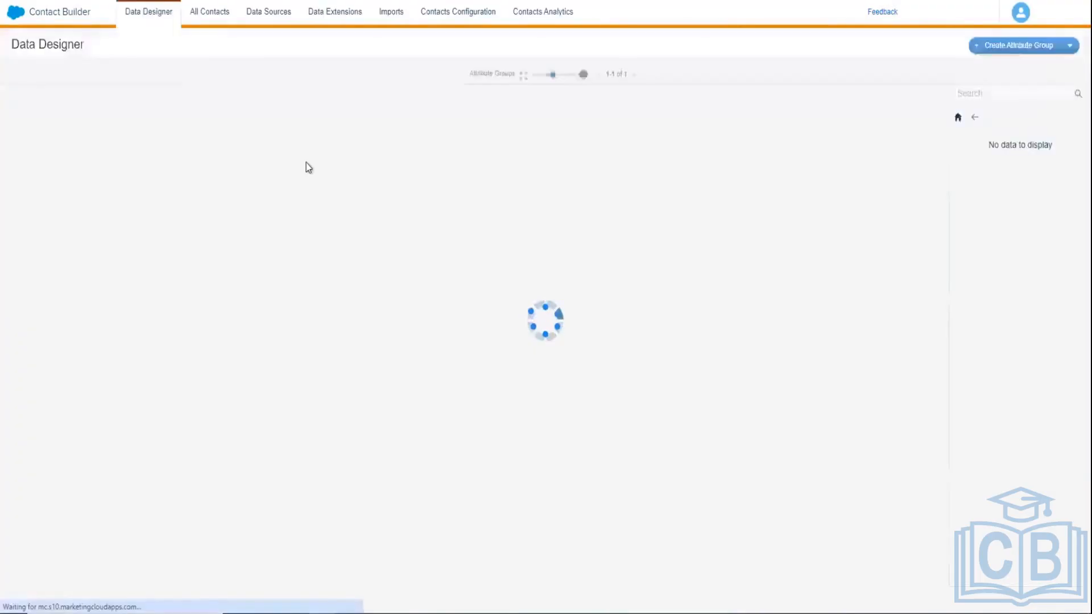
left_click(343, 12)
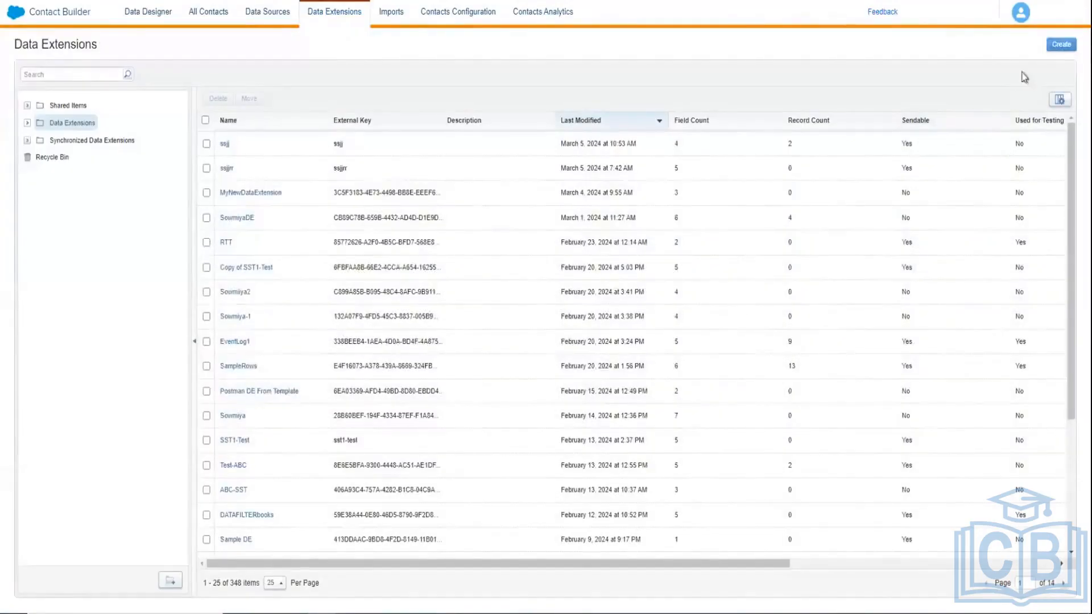
Expand the Data Extensions folder tree and open the trainer's own data extensions subfolder.
left_click(27, 124)
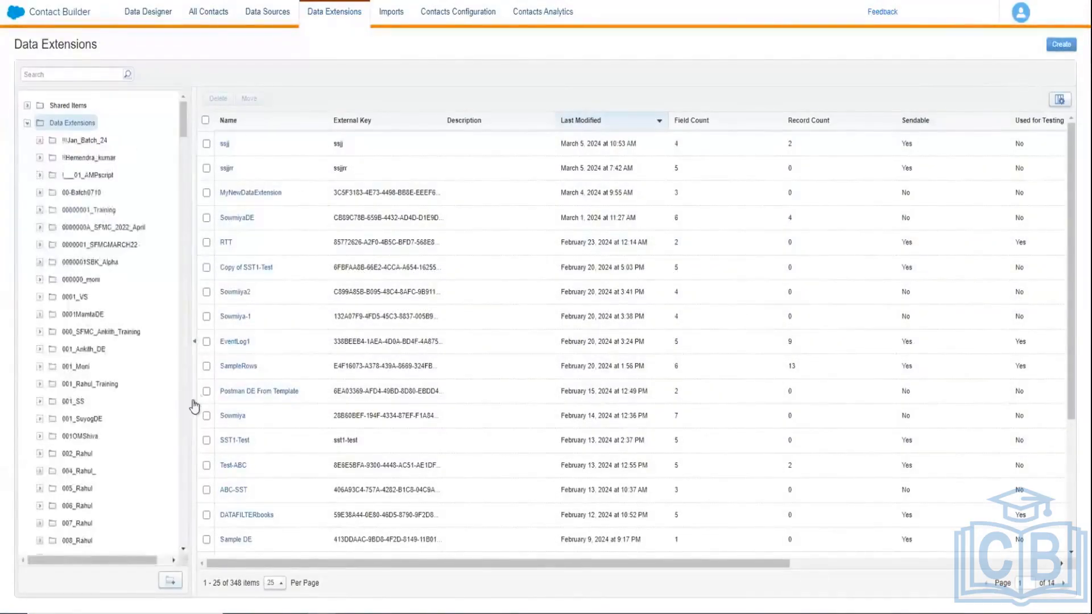
left_click(183, 550)
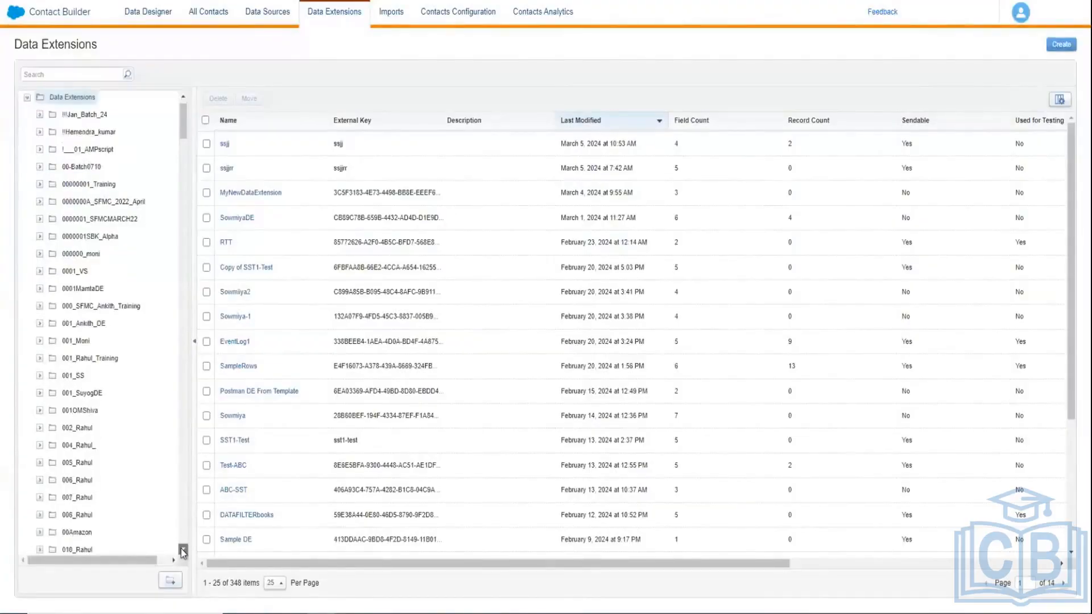
left_click(183, 549)
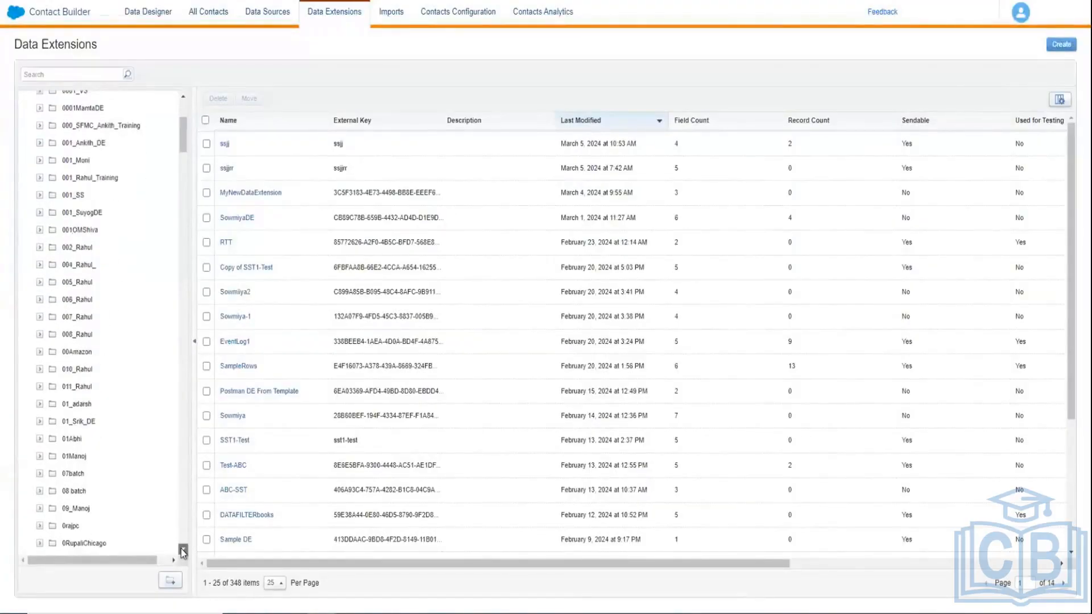
left_click(183, 549)
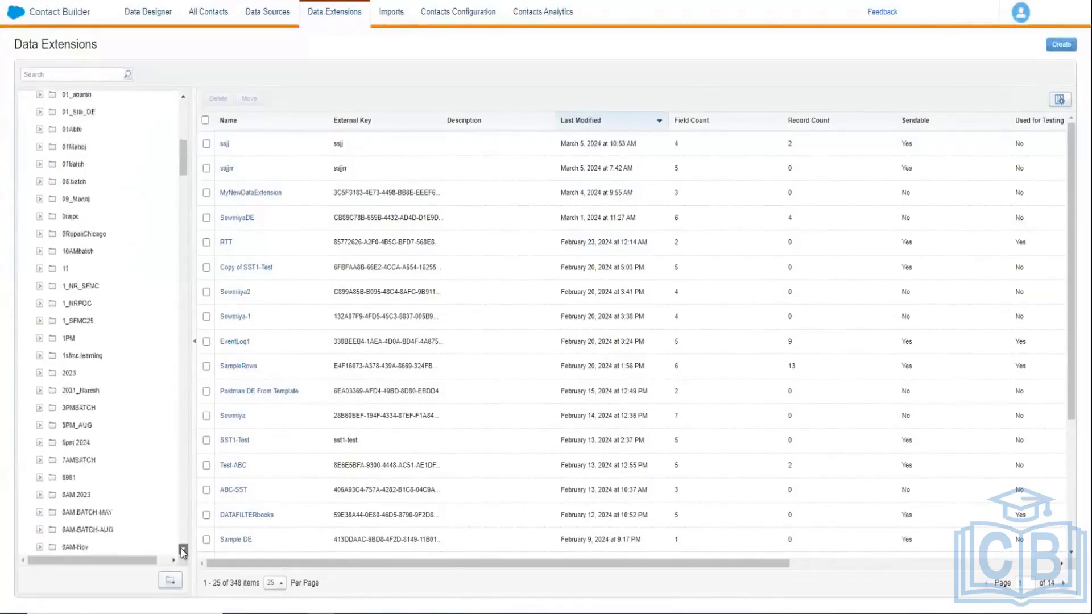
left_click(183, 549)
left_click(183, 549)
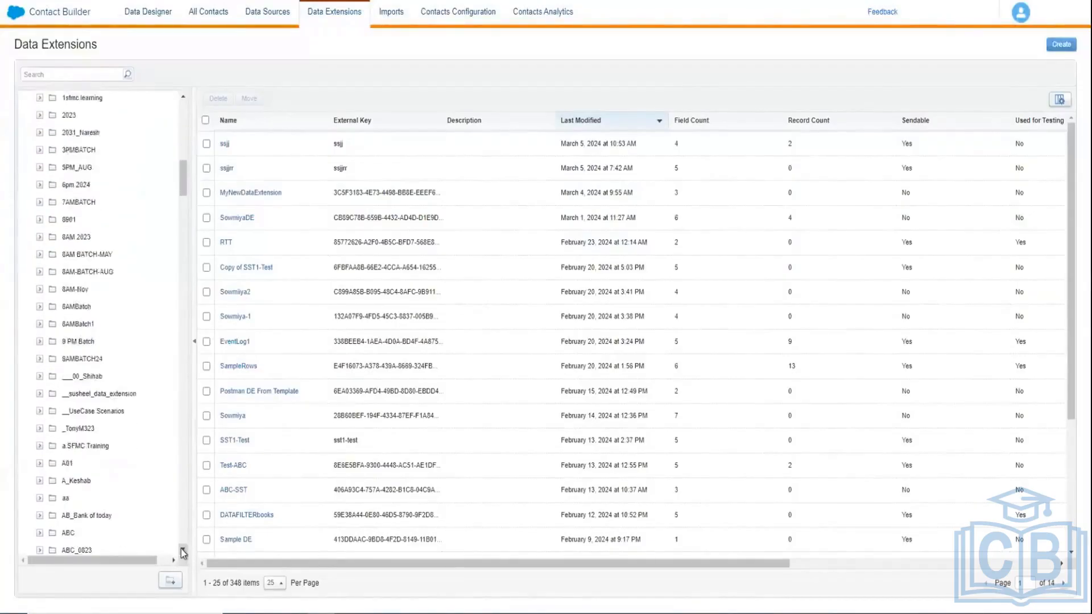
left_click(184, 549)
left_click(183, 549)
left_click(184, 549)
left_click(183, 549)
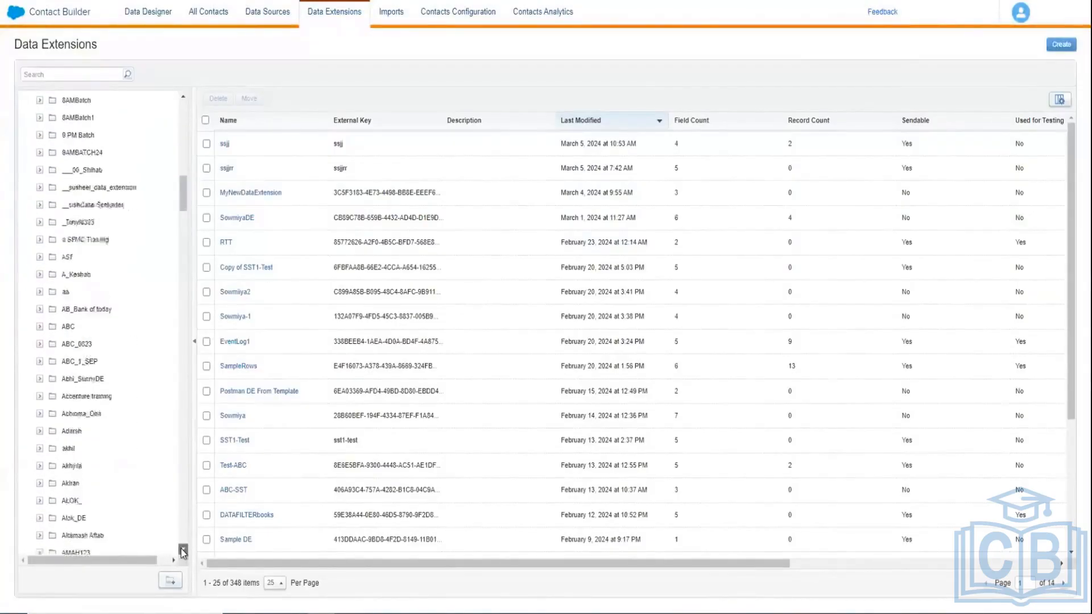
left_click(183, 549)
left_click(183, 549)
left_click(183, 549)
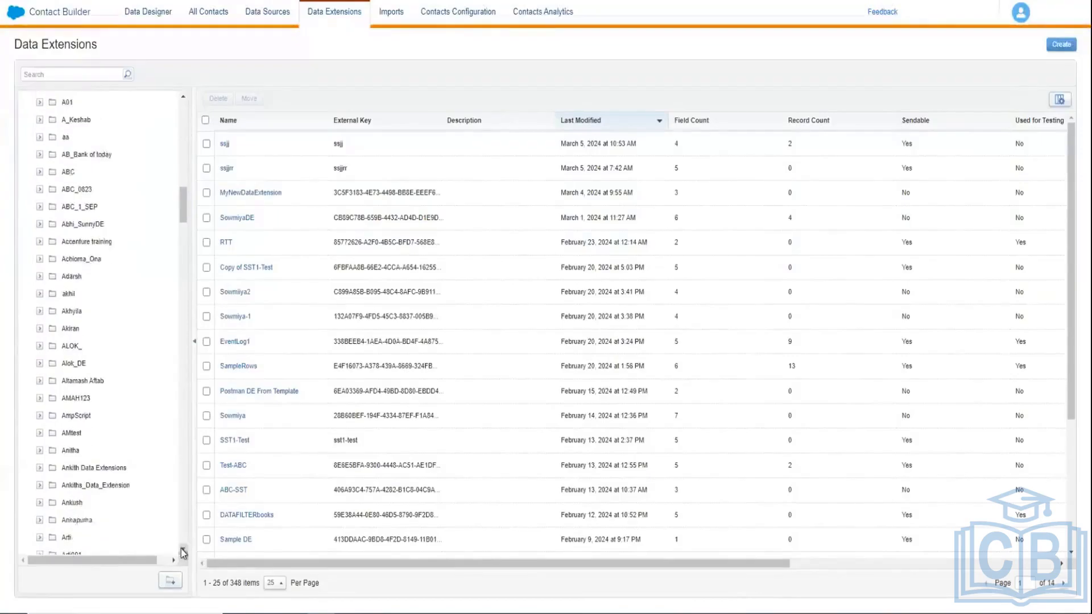
left_click(107, 470)
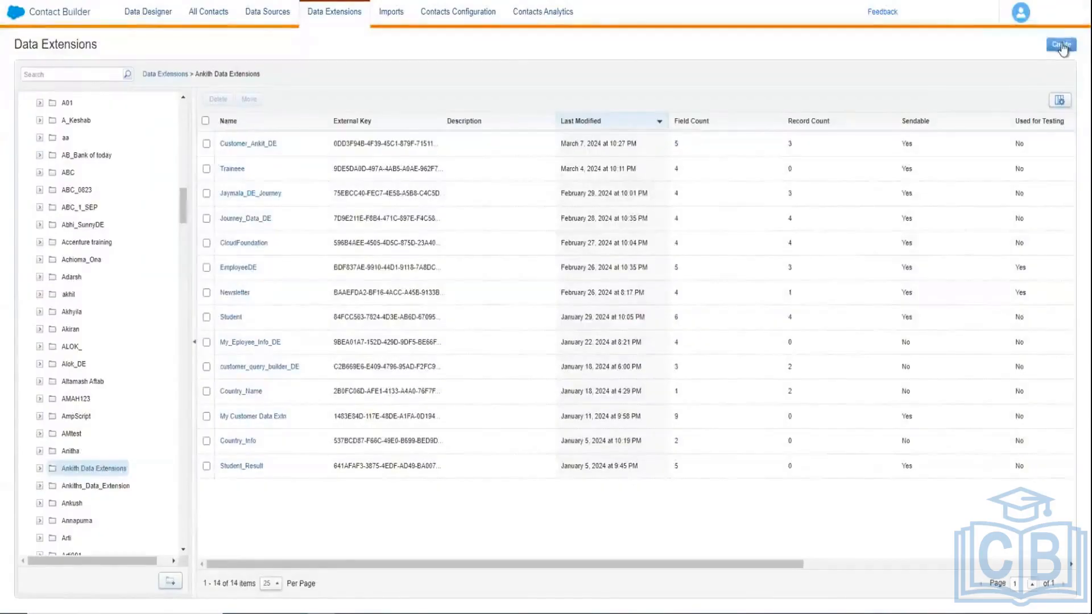
Start a new data extension named with the trainer's first name plus "_CloudPage_DE" and make it sendable.
left_click(1061, 46)
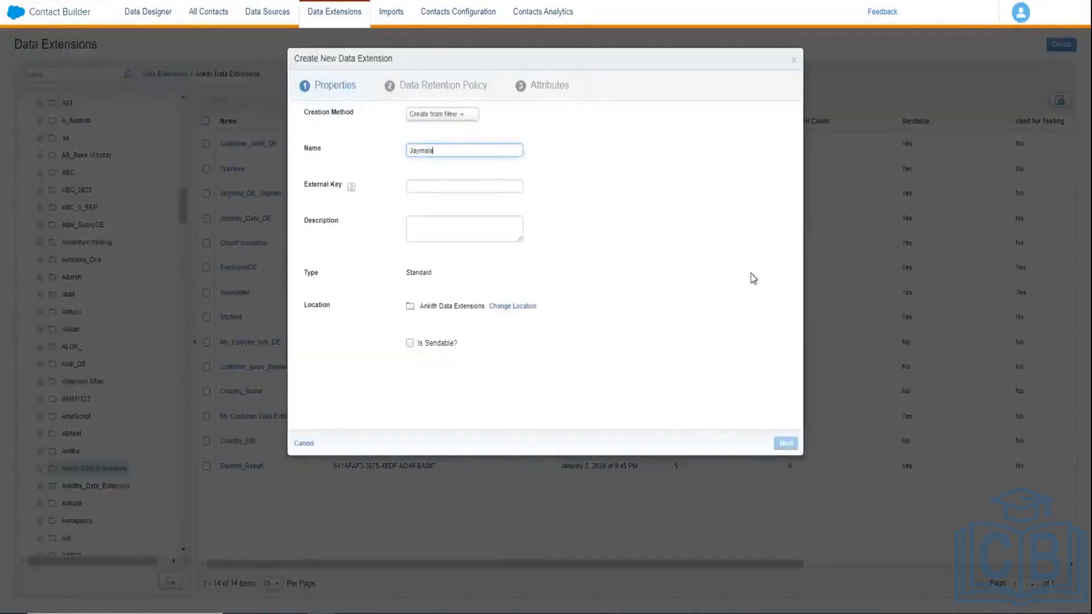
type("_CloudPage_DE")
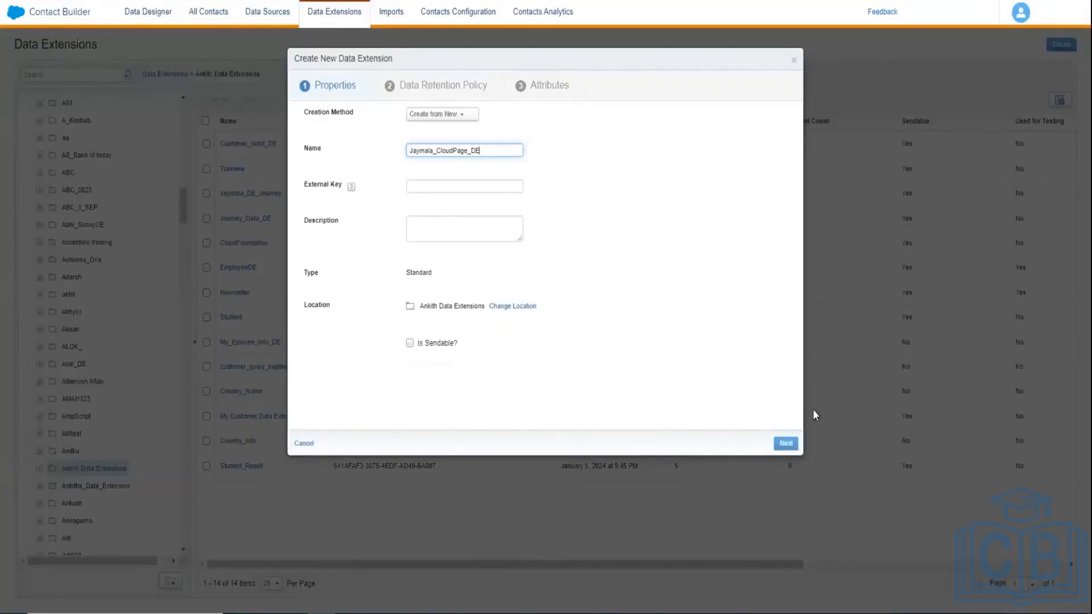
left_click(785, 444)
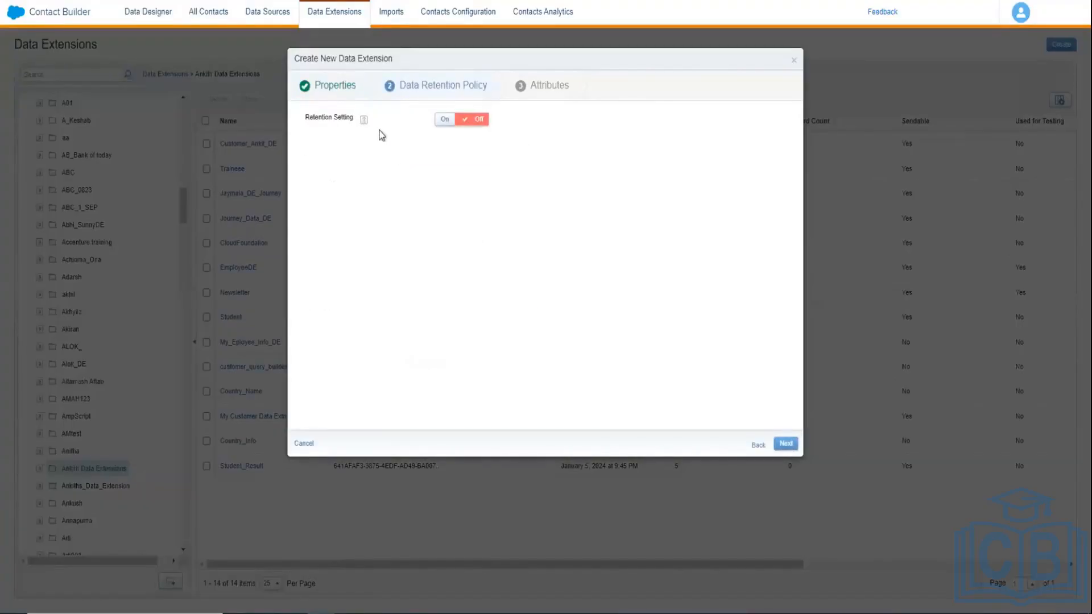
left_click(758, 445)
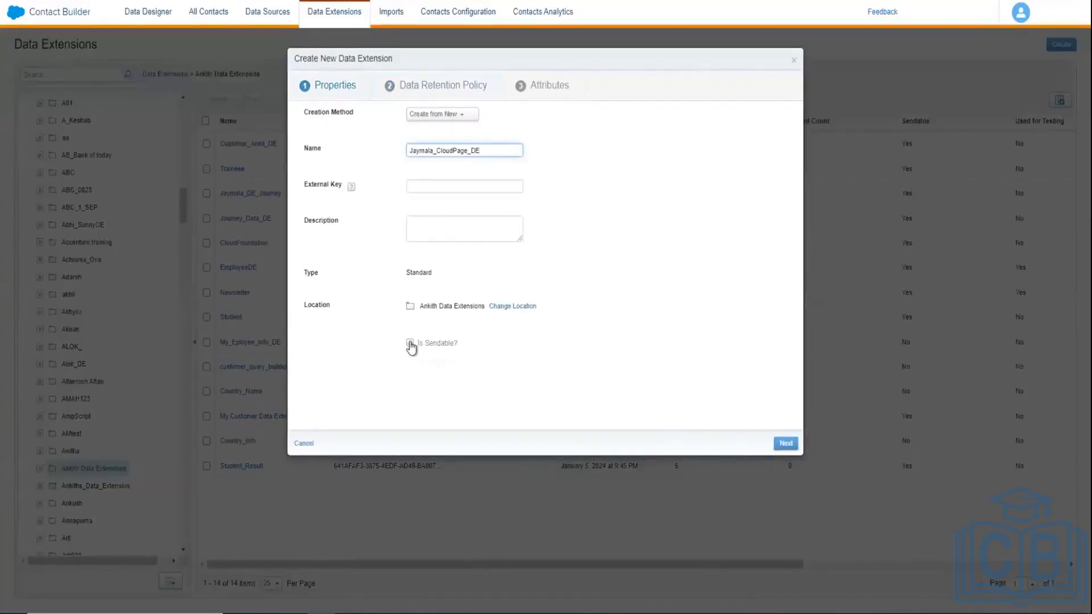
left_click(410, 344)
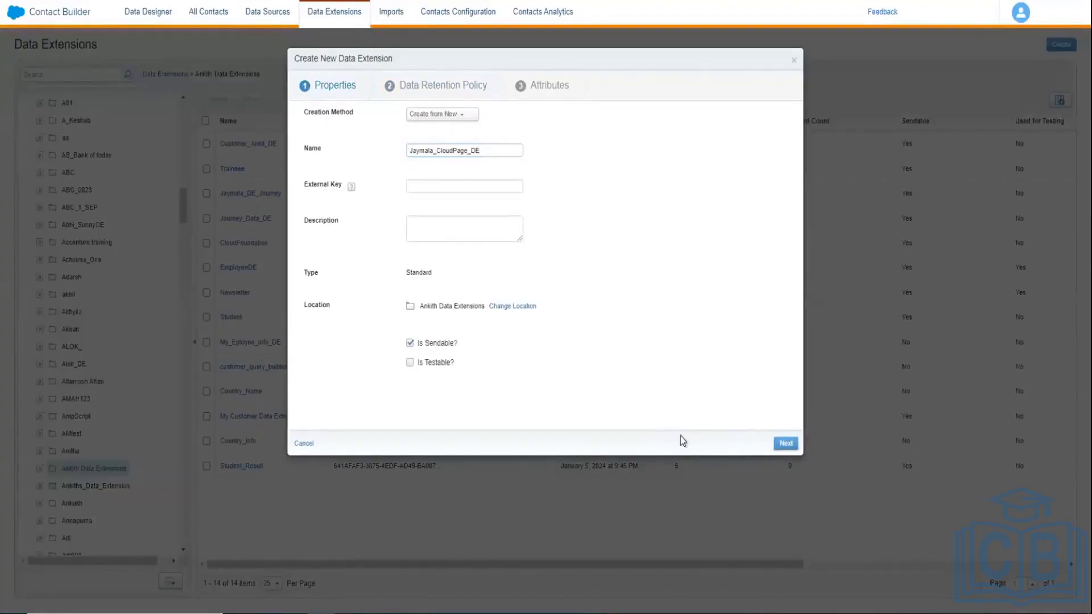
left_click(785, 443)
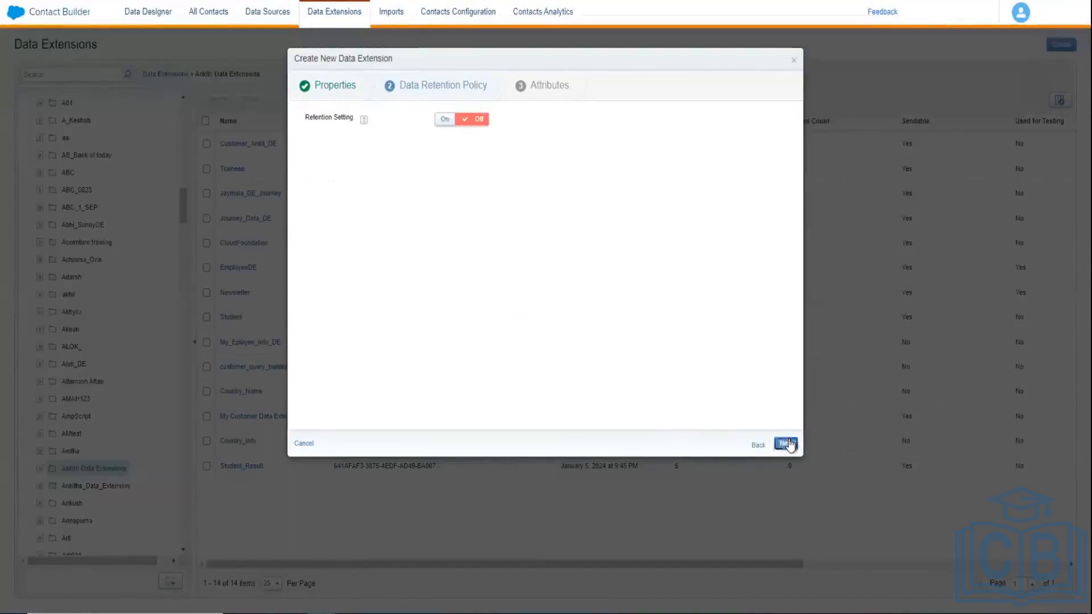
Leave data retention off and add the text attributes First Name and Last Name, each with length 50.
left_click(788, 444)
left_click(390, 140)
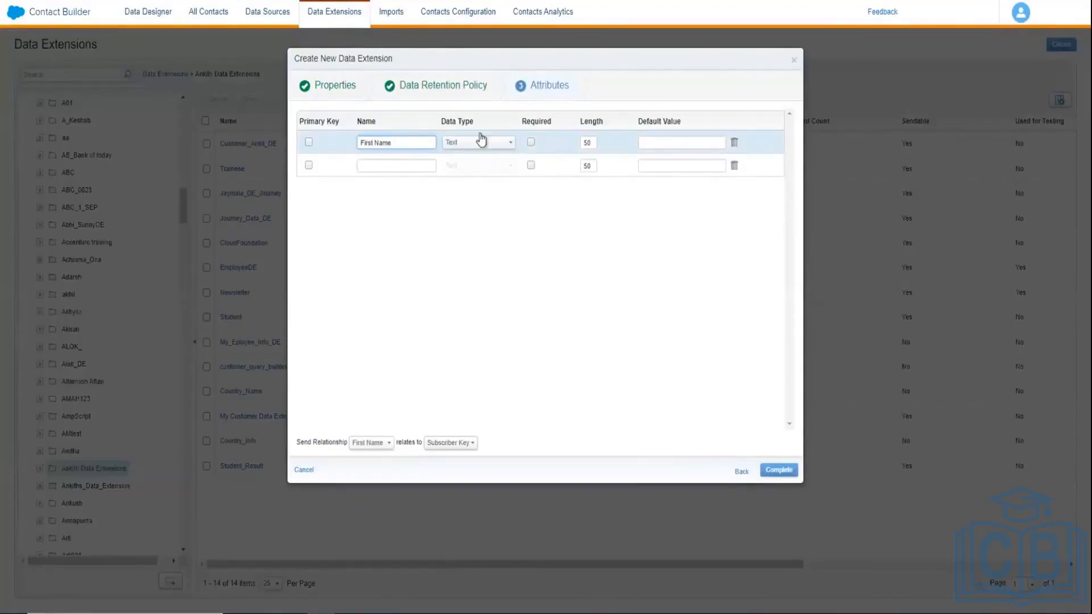
left_click(379, 166)
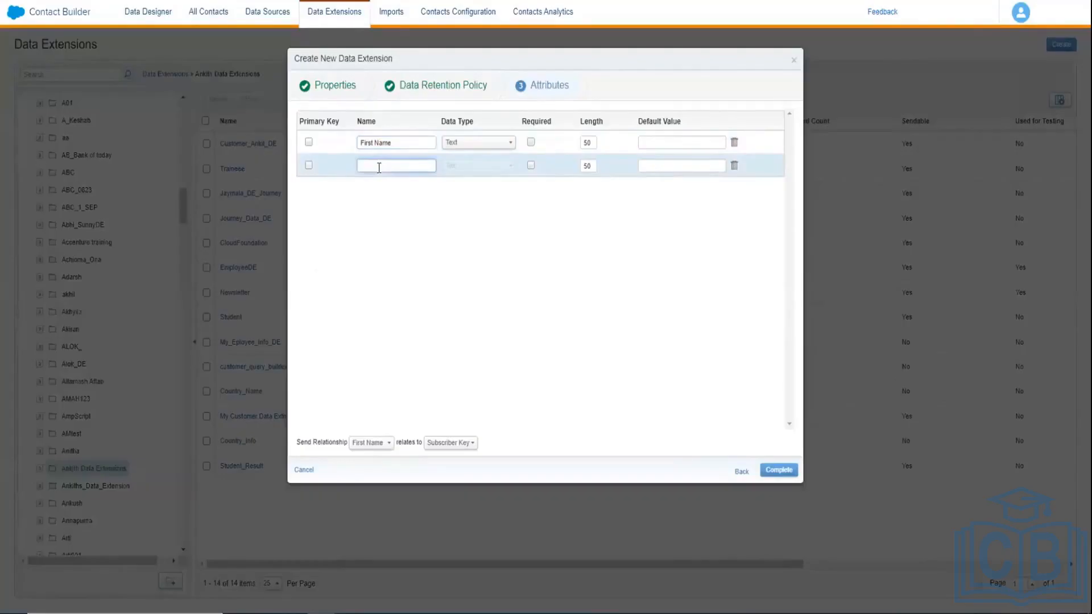
type("Last Name")
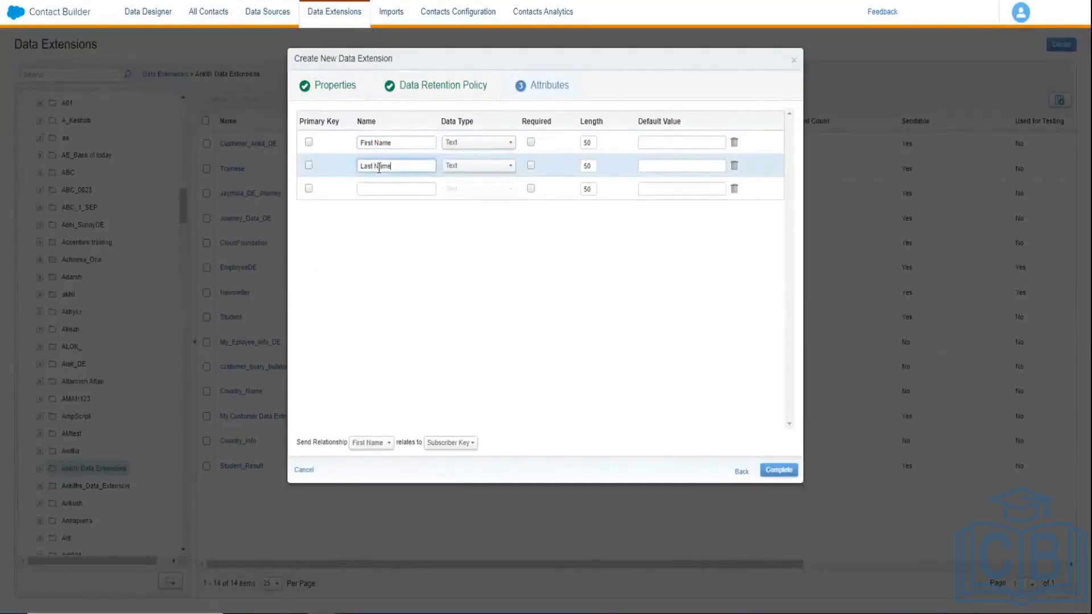
Add an attribute named Email with the Email Address data type.
left_click(382, 190)
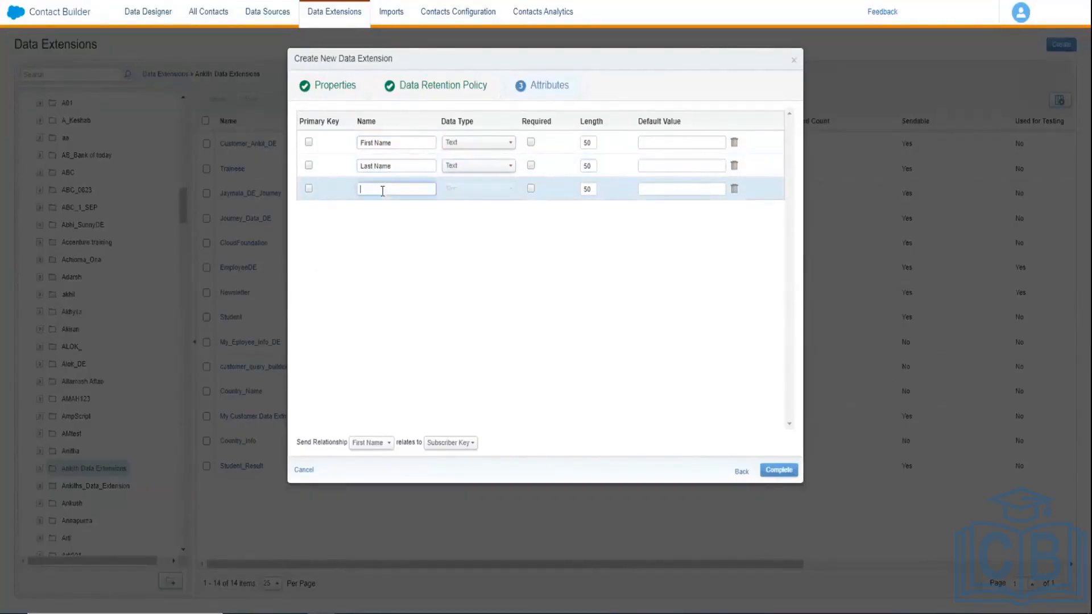
type("Email")
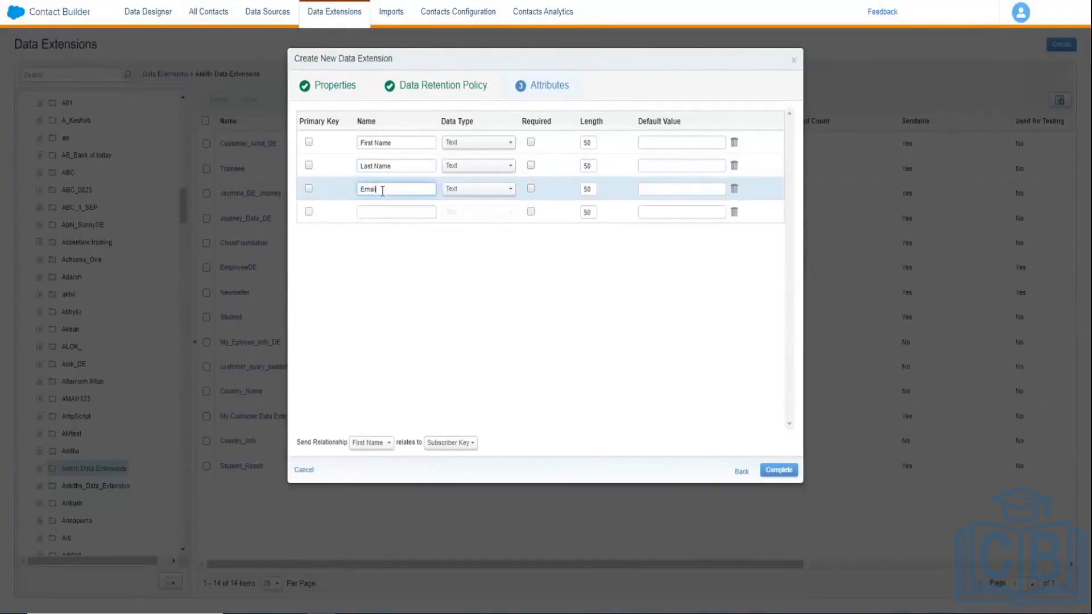
left_click(489, 193)
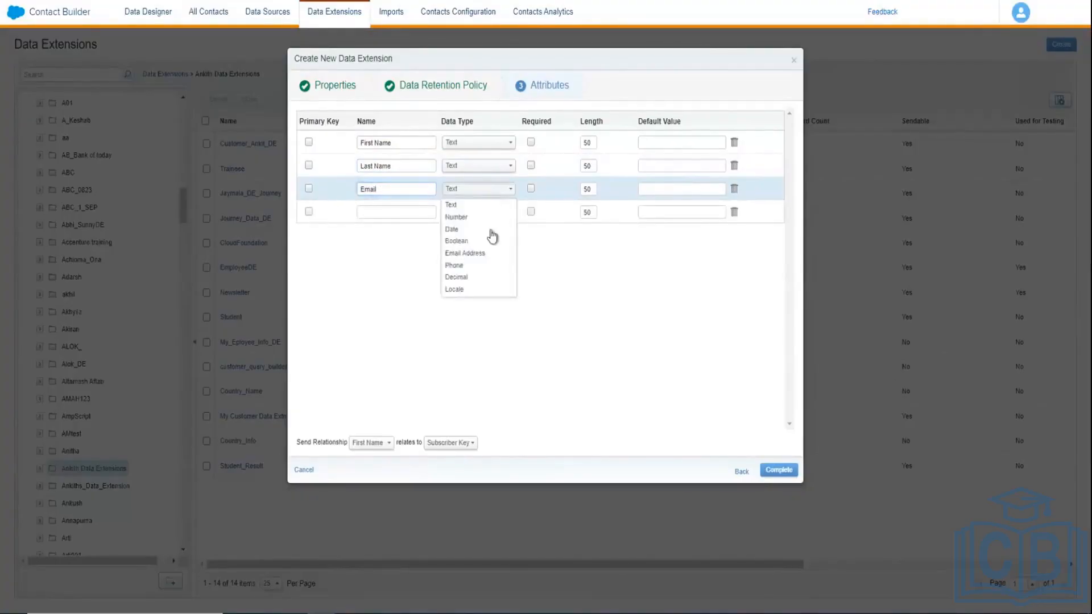
left_click(484, 253)
Add a Phone attribute with the Phone data type and a City attribute of type Text.
left_click(386, 213)
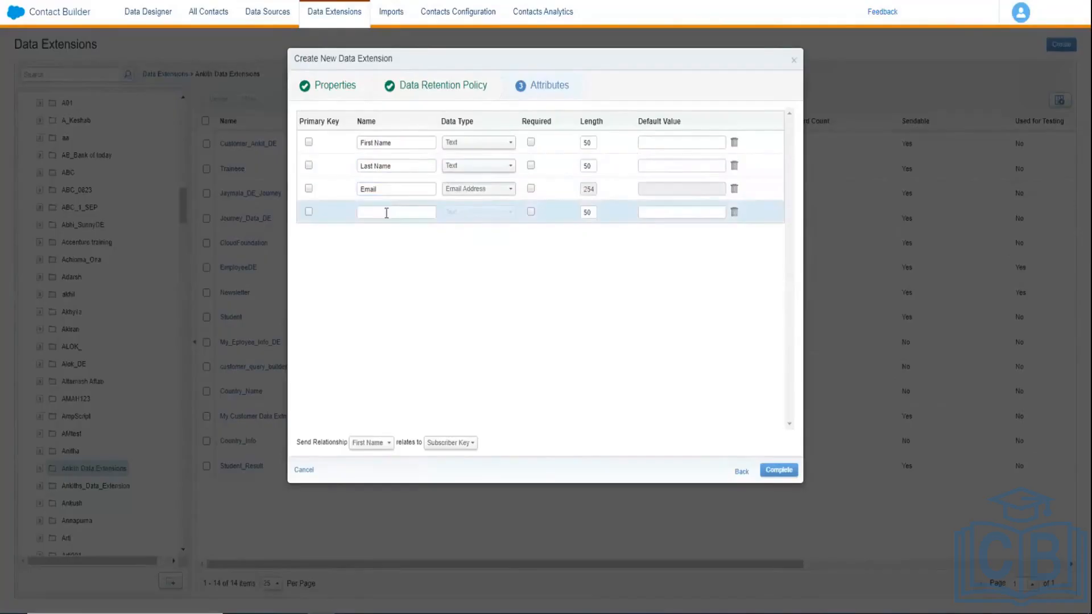
type("Phone")
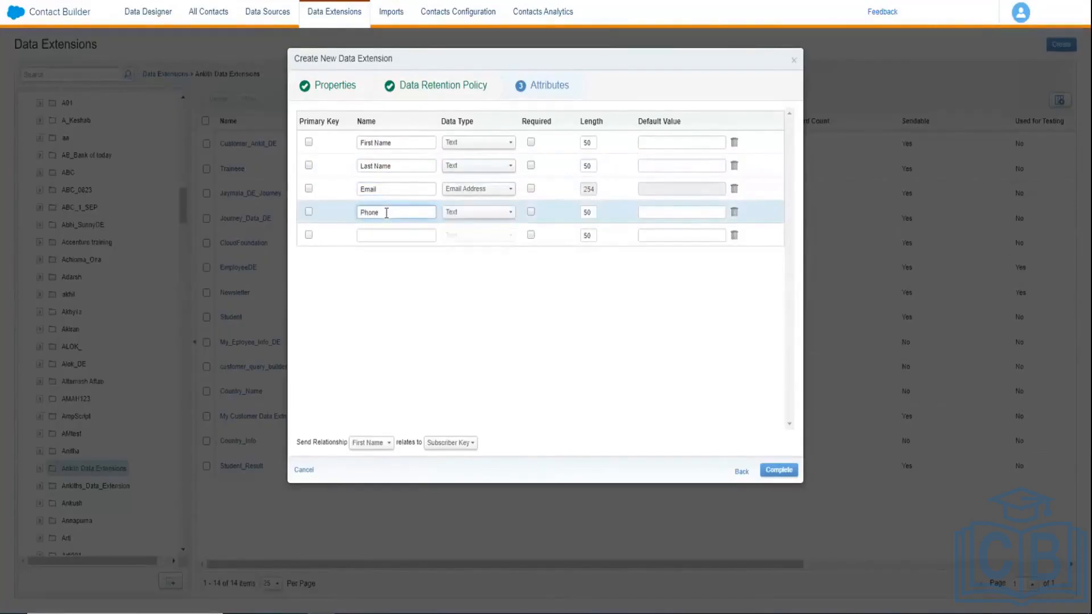
left_click(382, 235)
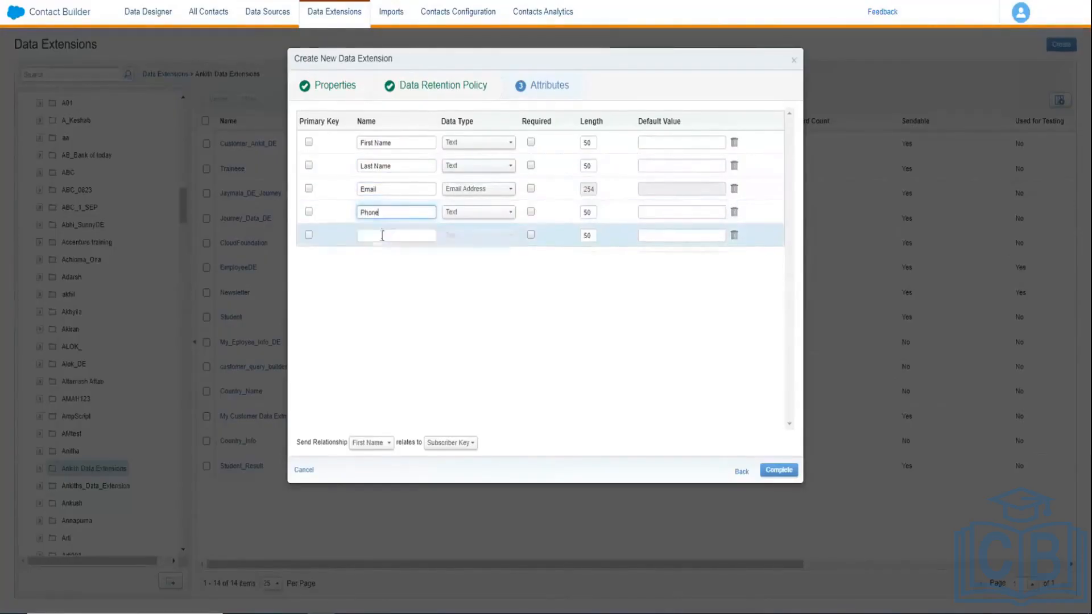
type("City")
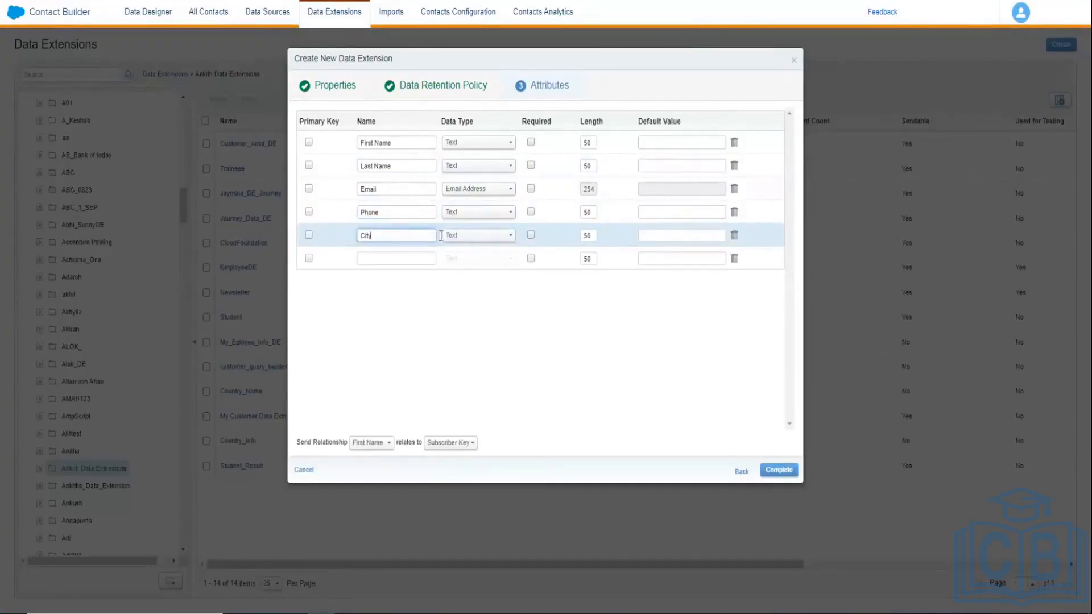
left_click(489, 212)
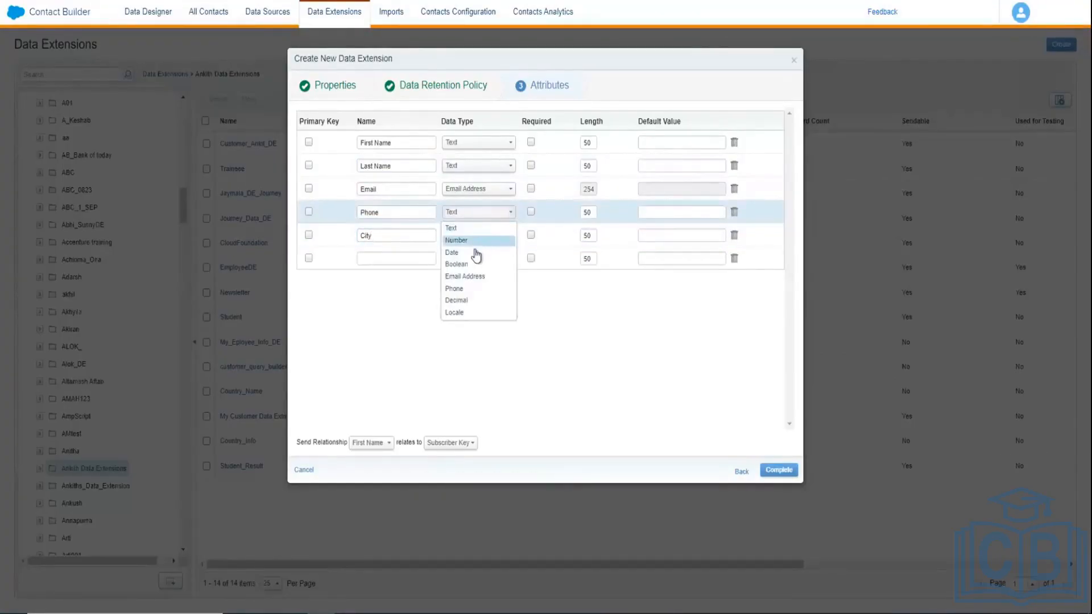
left_click(462, 289)
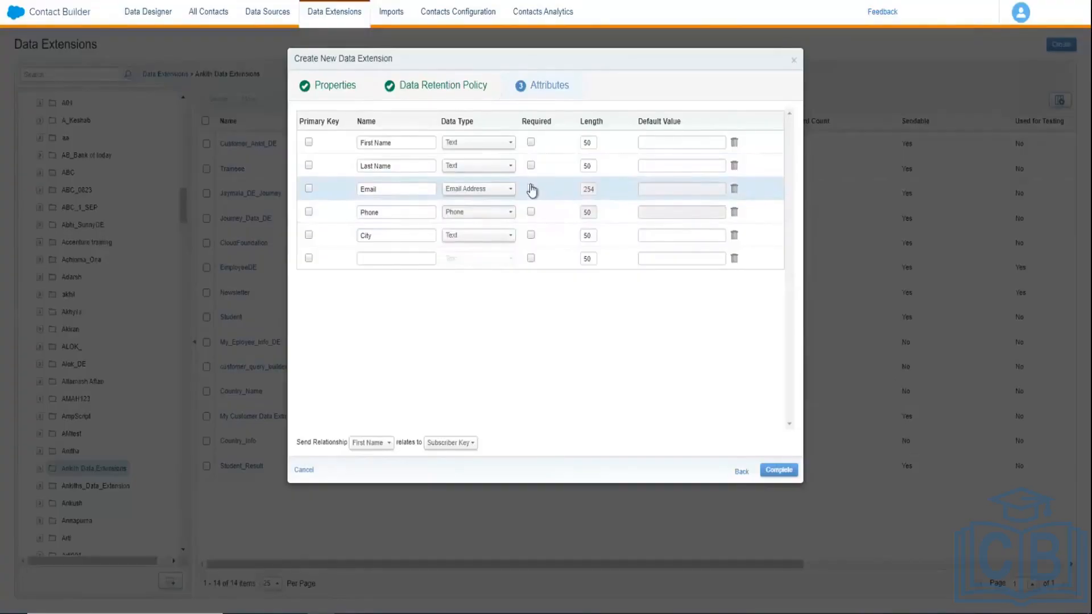
Make Email the primary key and complete the creation of the data extension.
left_click(308, 188)
left_click(782, 475)
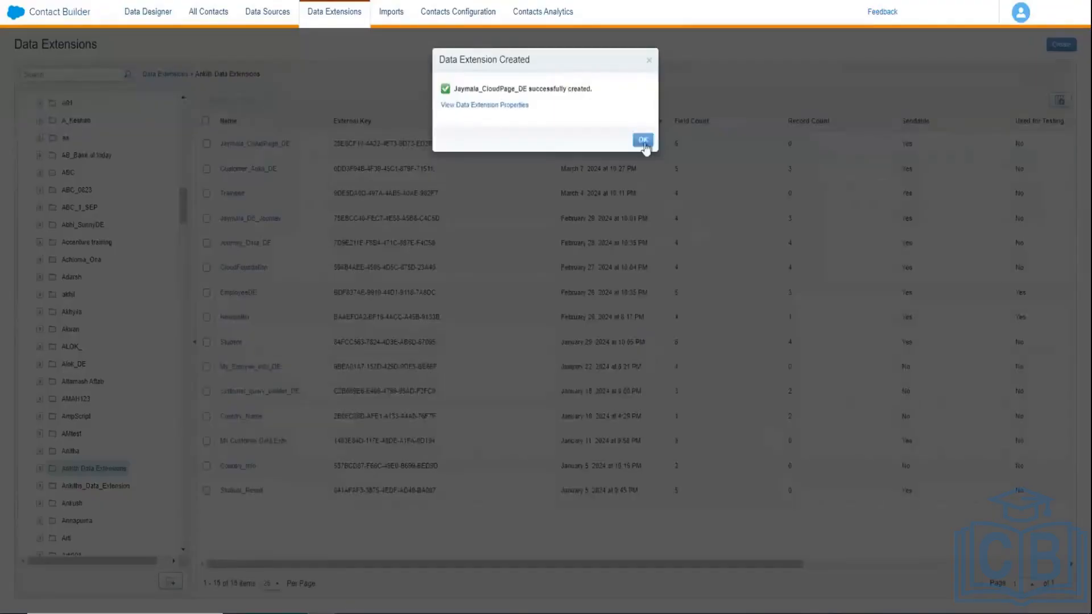
left_click(644, 142)
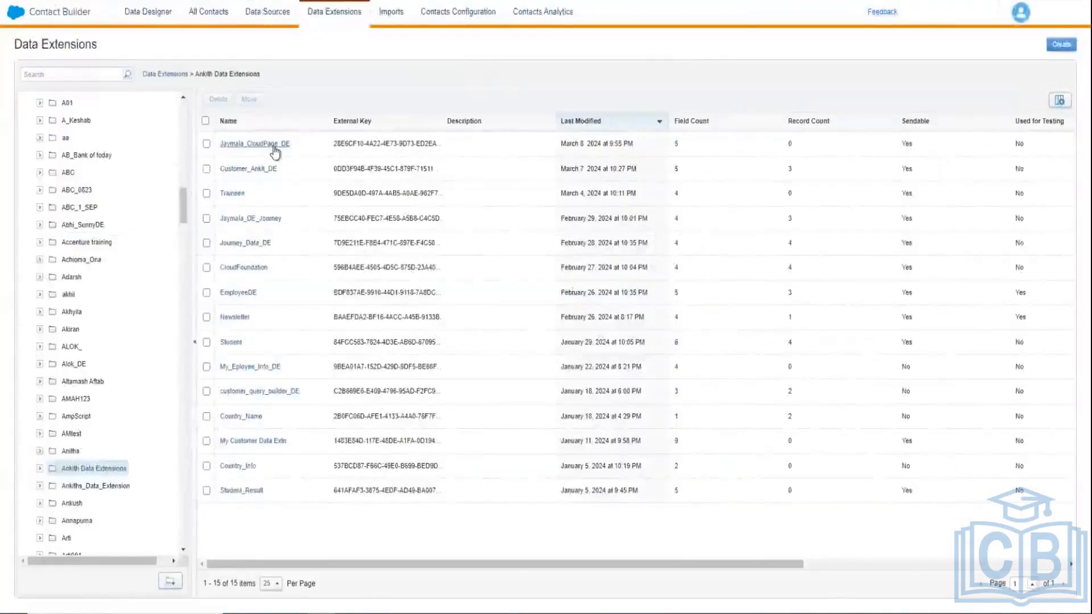
Edit the new CloudPage data extension's sending behavior so that Email relates to subscriber on Subscriber Key.
left_click(276, 149)
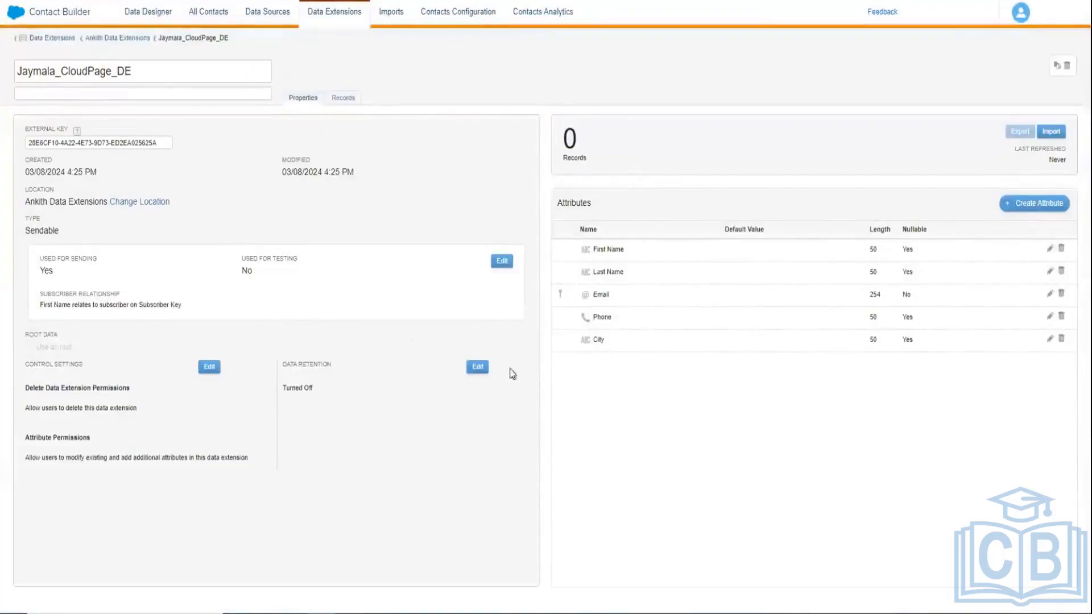
left_click(502, 262)
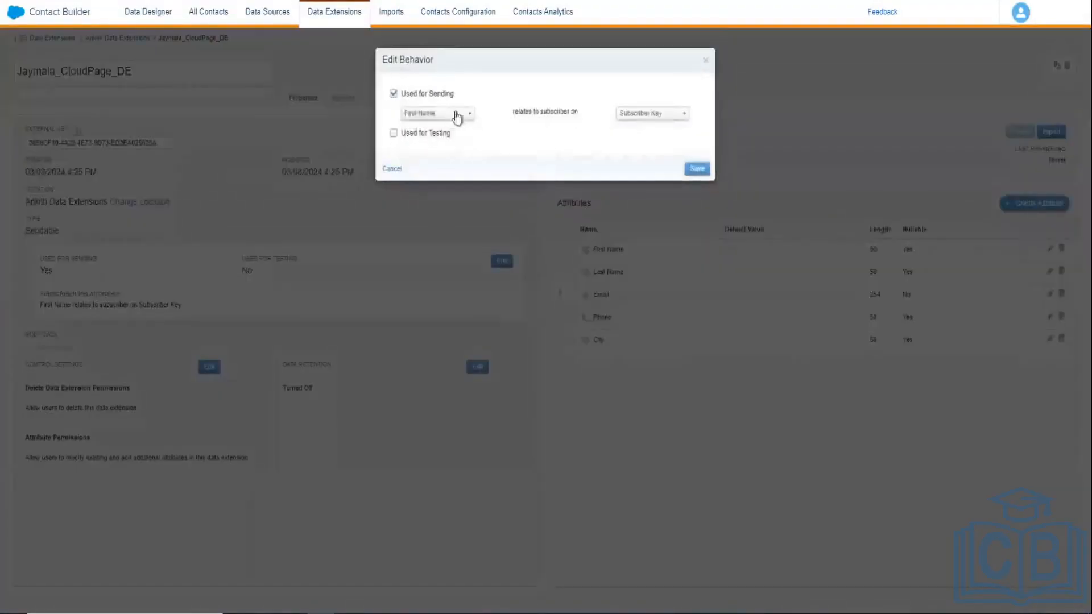
left_click(457, 116)
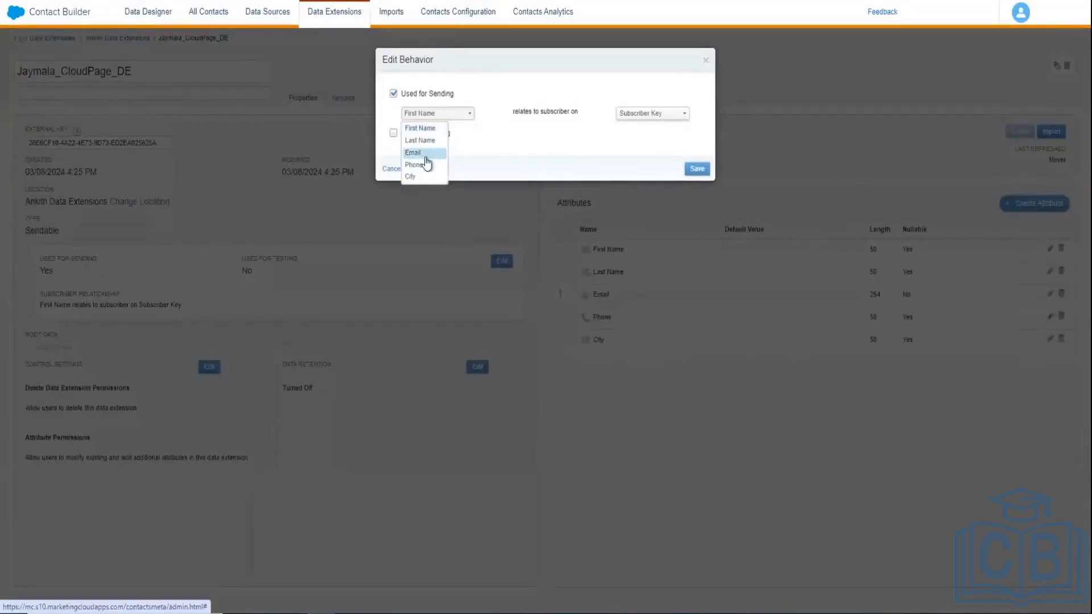
left_click(426, 157)
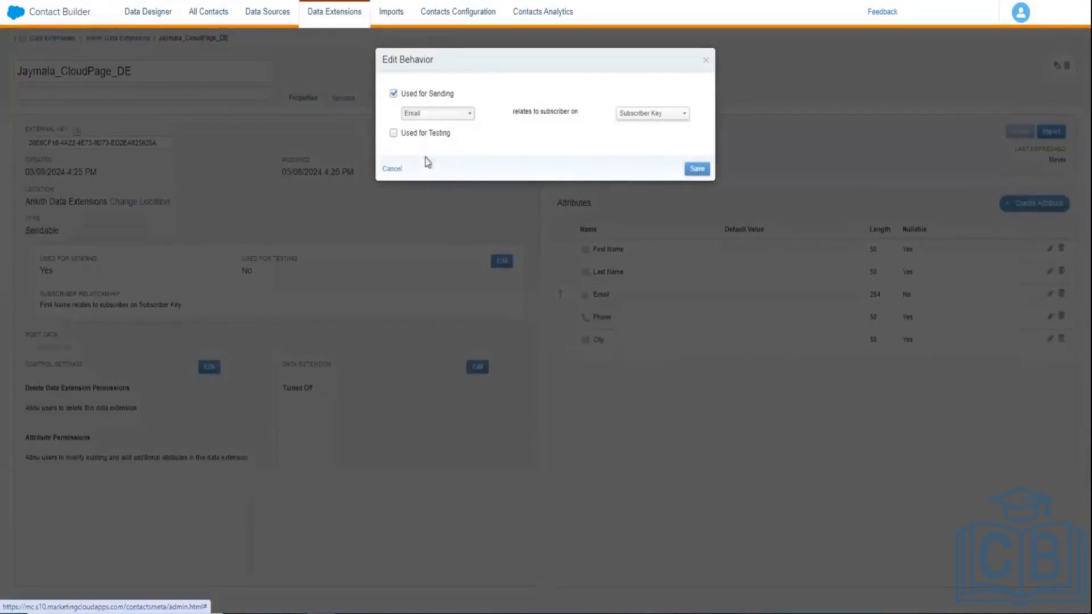
left_click(696, 169)
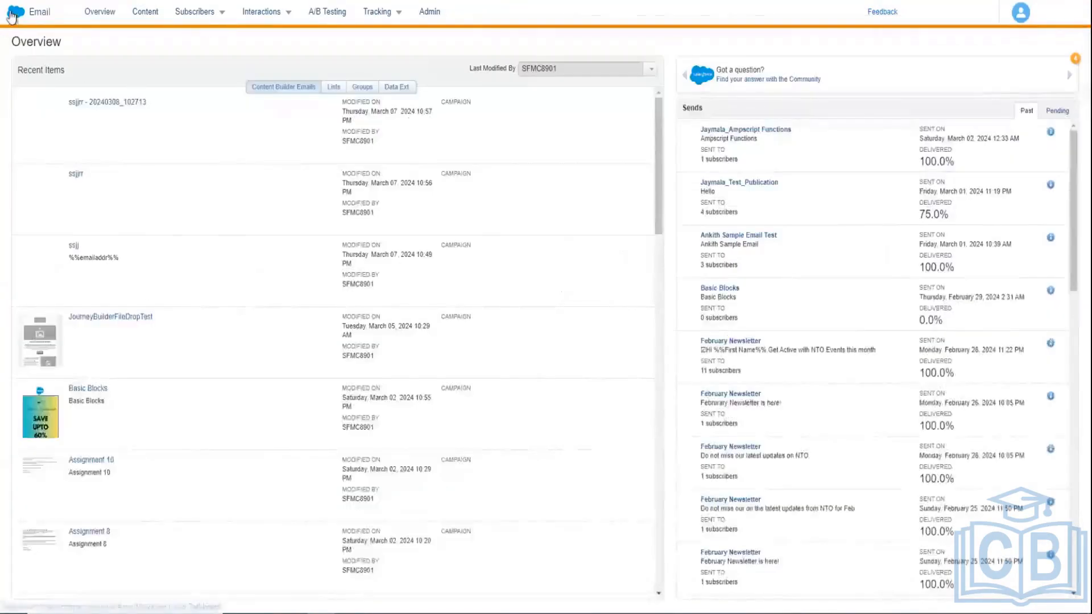
Switch to CloudPages in Web Studio and create a collection named with the owner's first name followed by "_LandingPage".
mouse_move(11, 17)
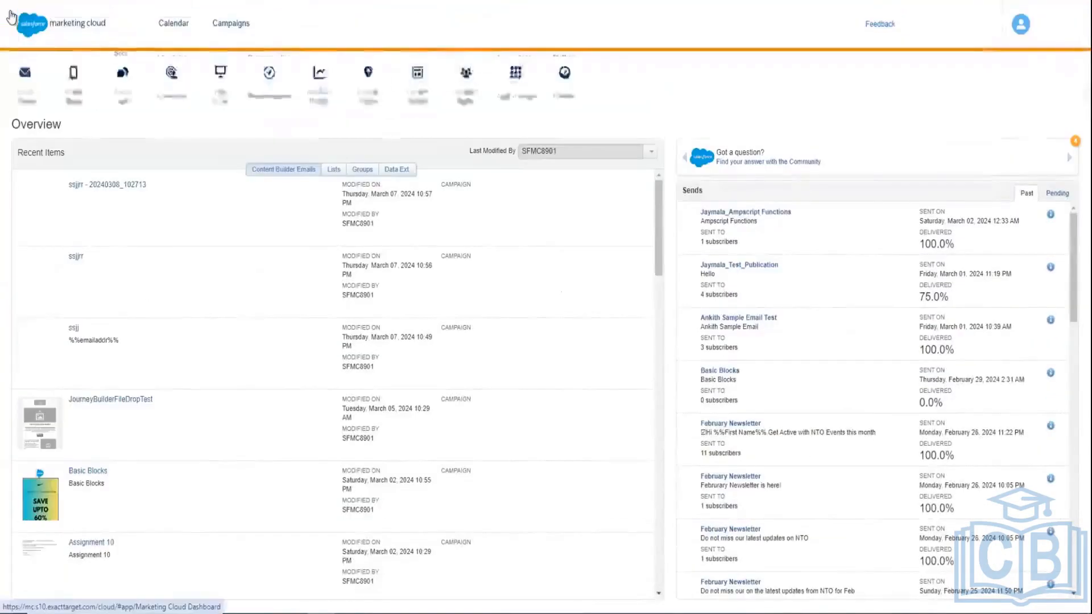
mouse_move(37, 73)
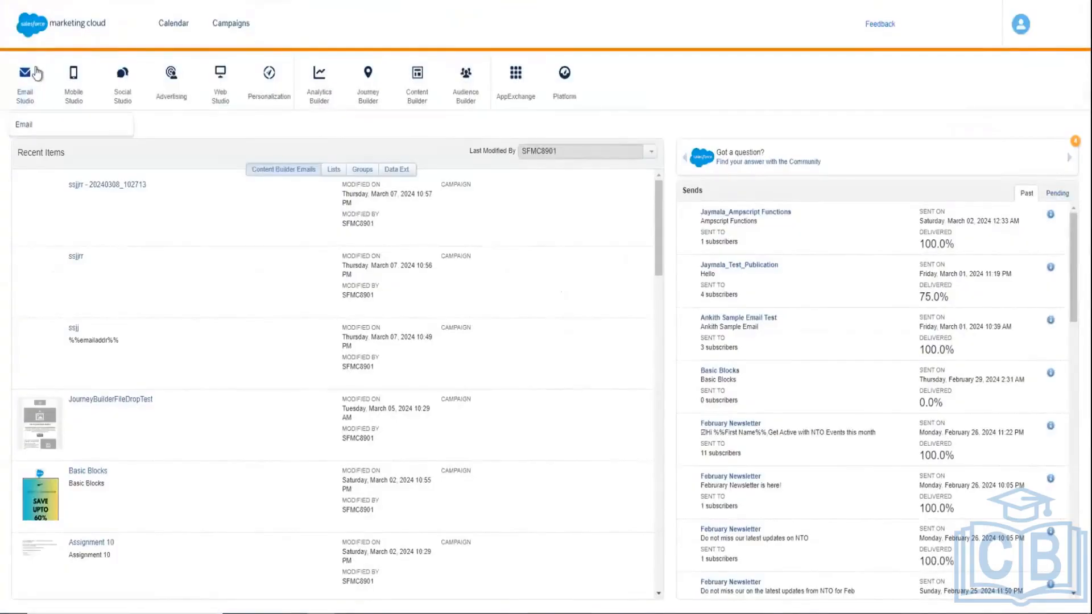
mouse_move(220, 101)
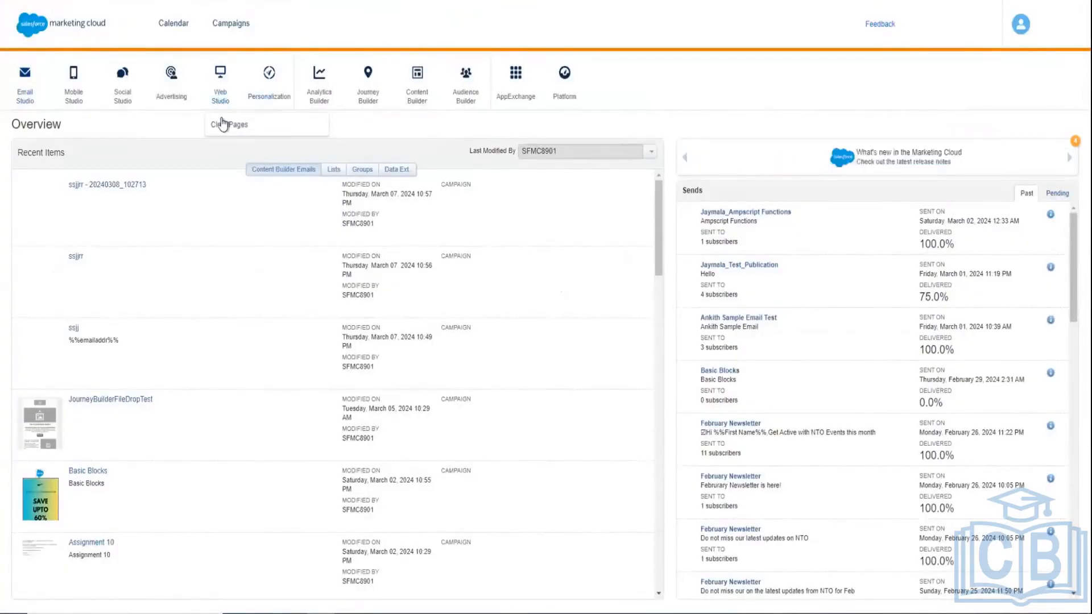
left_click(228, 124)
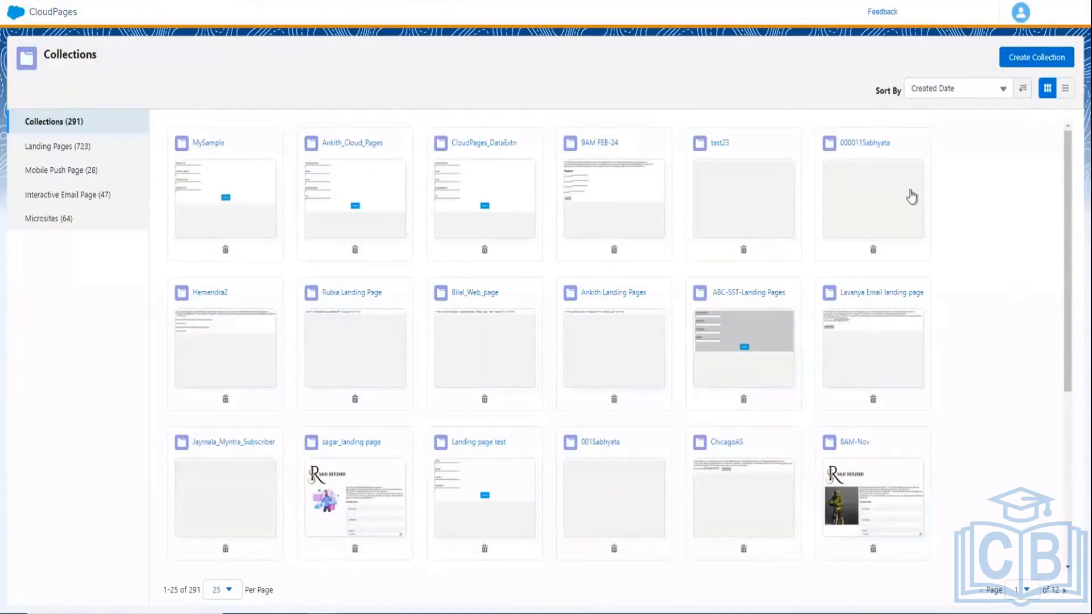
left_click(1030, 61)
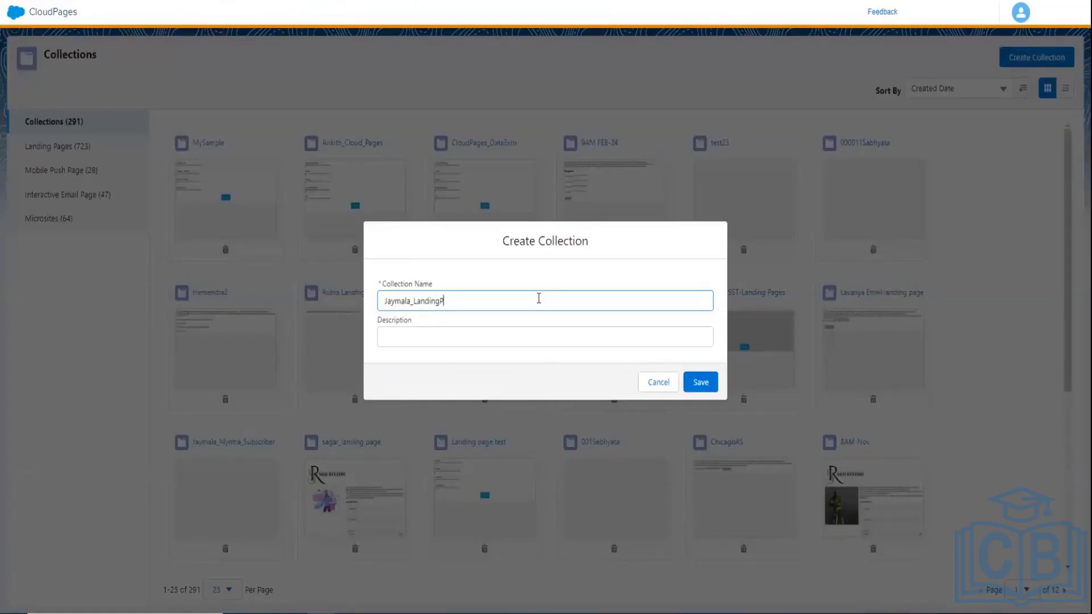
left_click(705, 384)
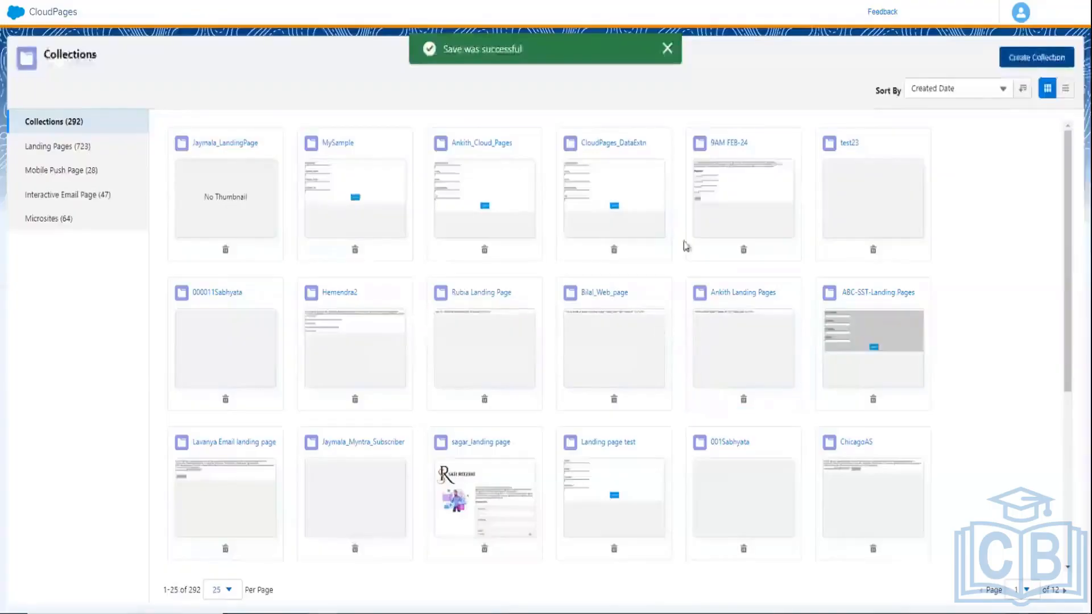
Create a landing page with the Blank layout in the new collection, named with the owner's first name followed by "_LandingPage".
left_click(248, 216)
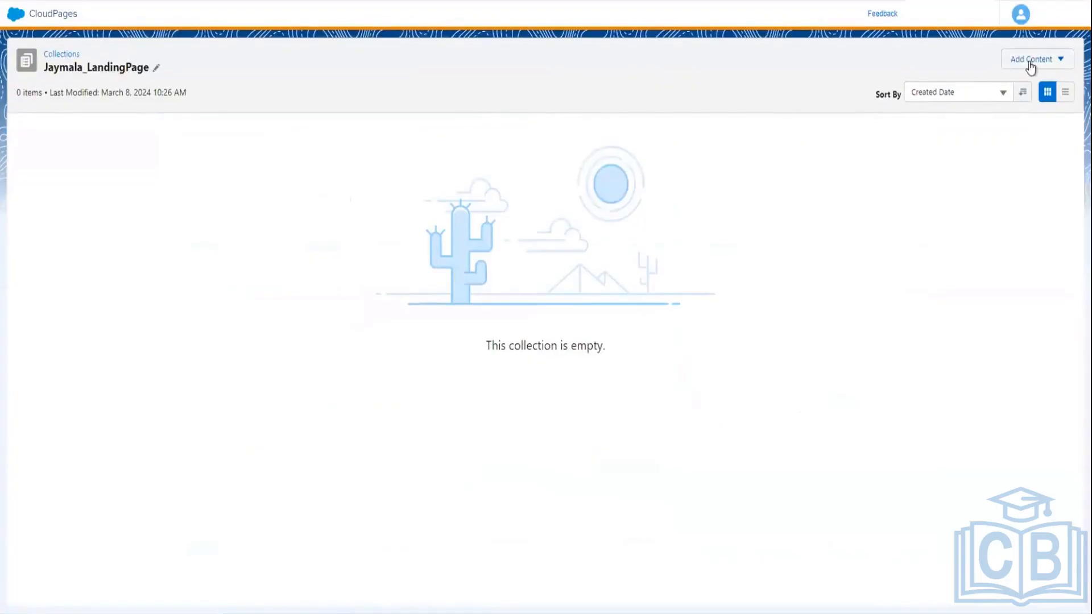
left_click(1027, 60)
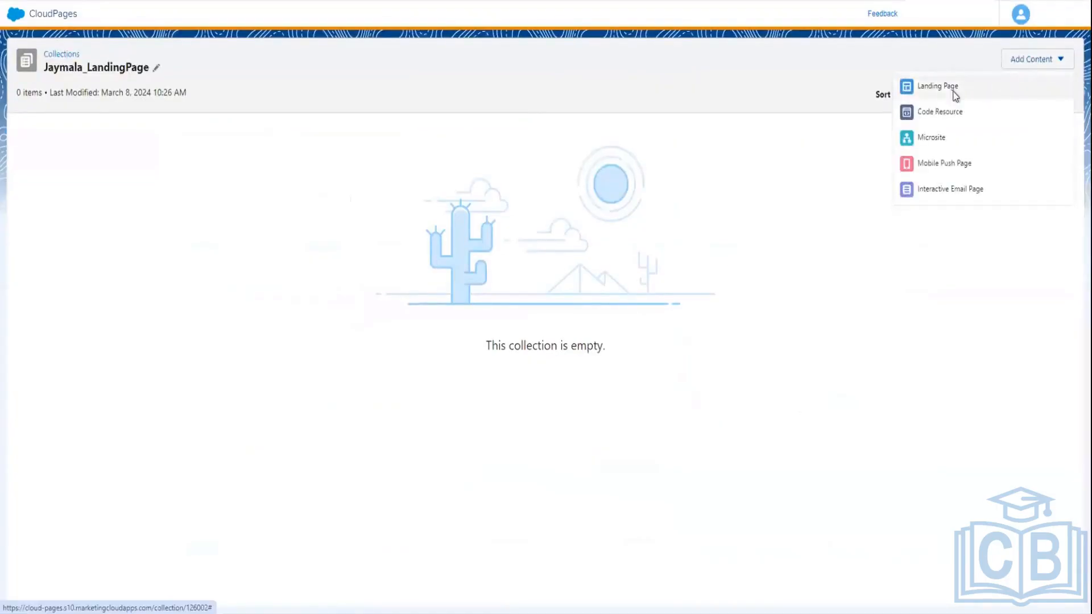
left_click(953, 92)
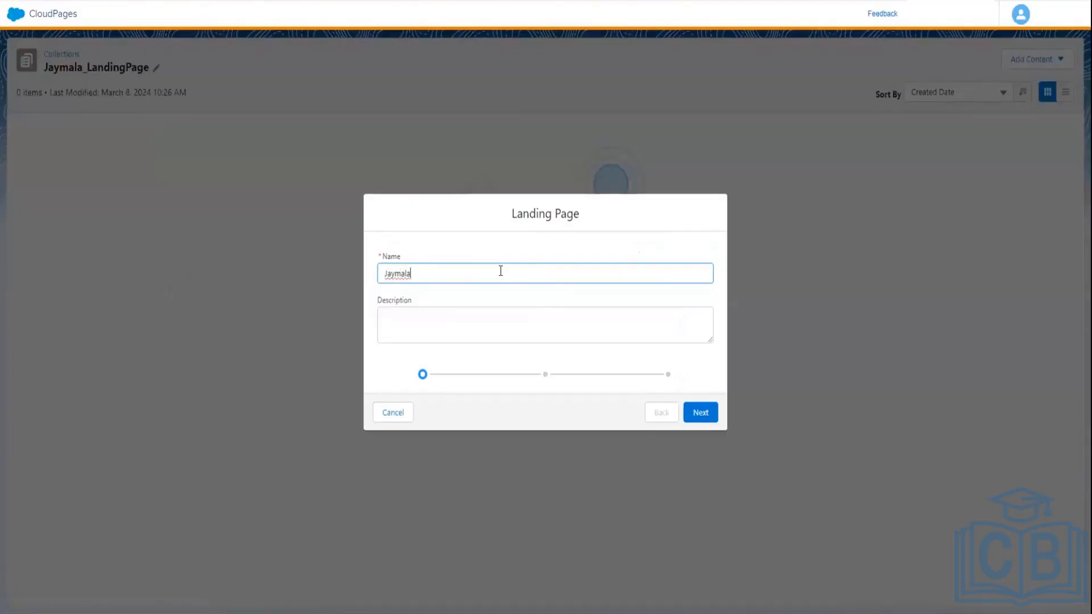
type("_LandingPage")
left_click(703, 413)
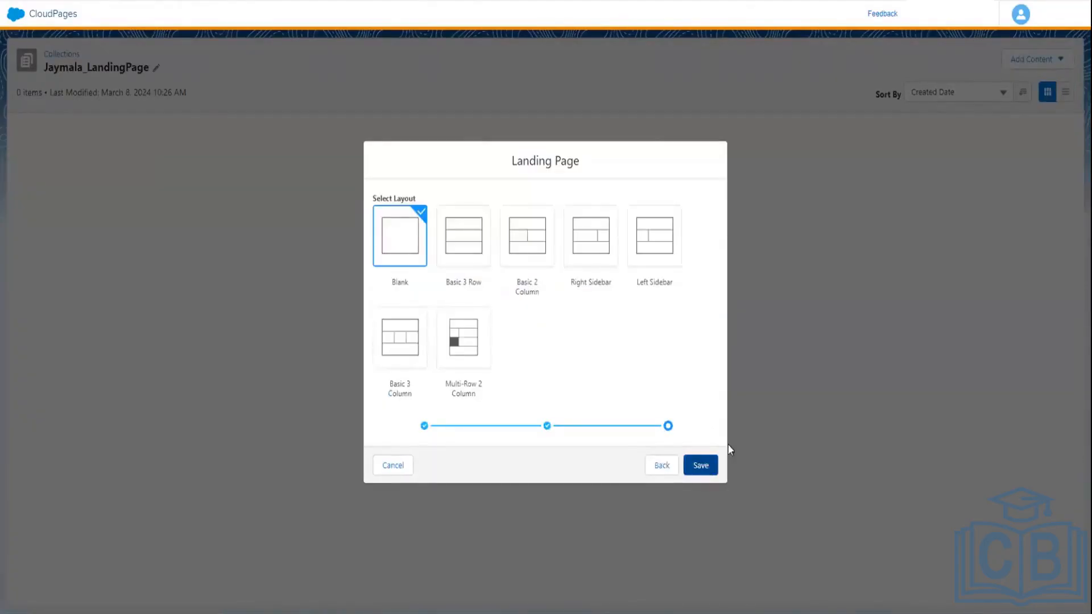
left_click(705, 466)
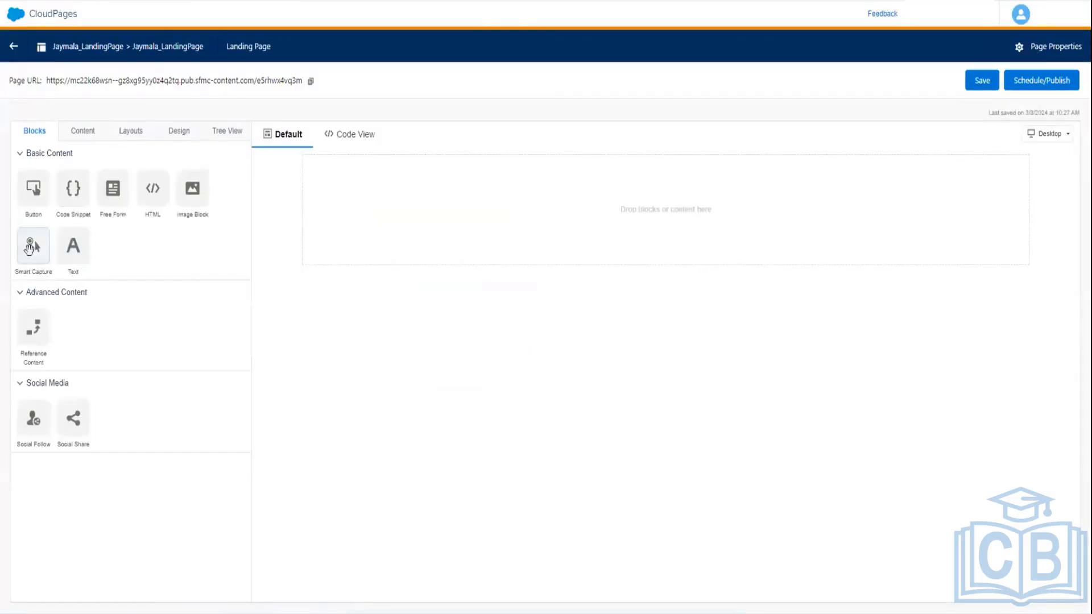
Add a Smart Capture form with a FirstName field, enable Journey Builder use, and name it with the owner's first name followed by "_Form".
left_click_drag(34, 246, 344, 207)
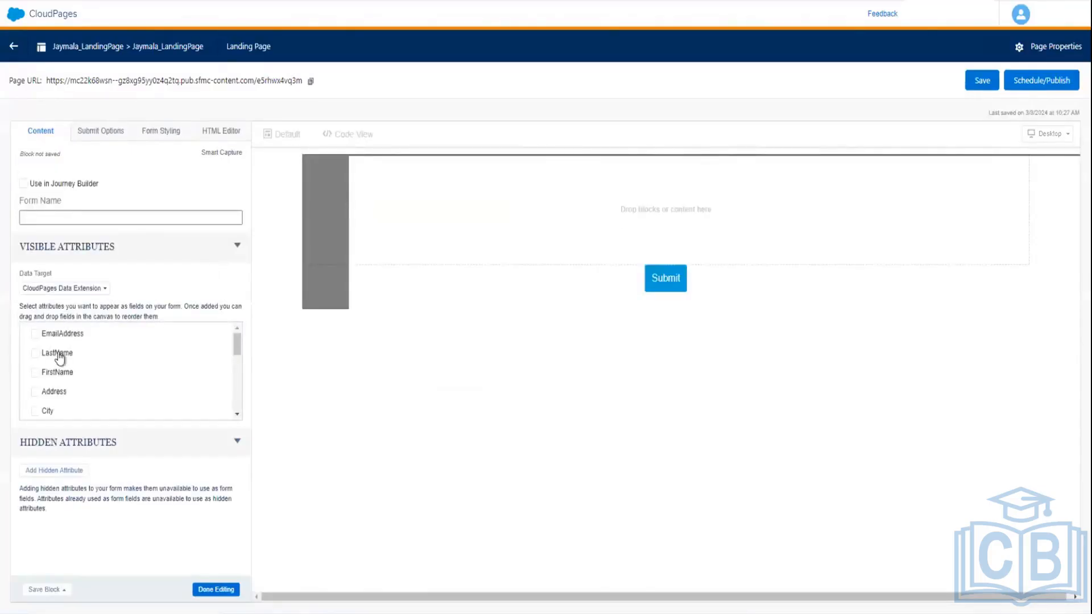
left_click(35, 372)
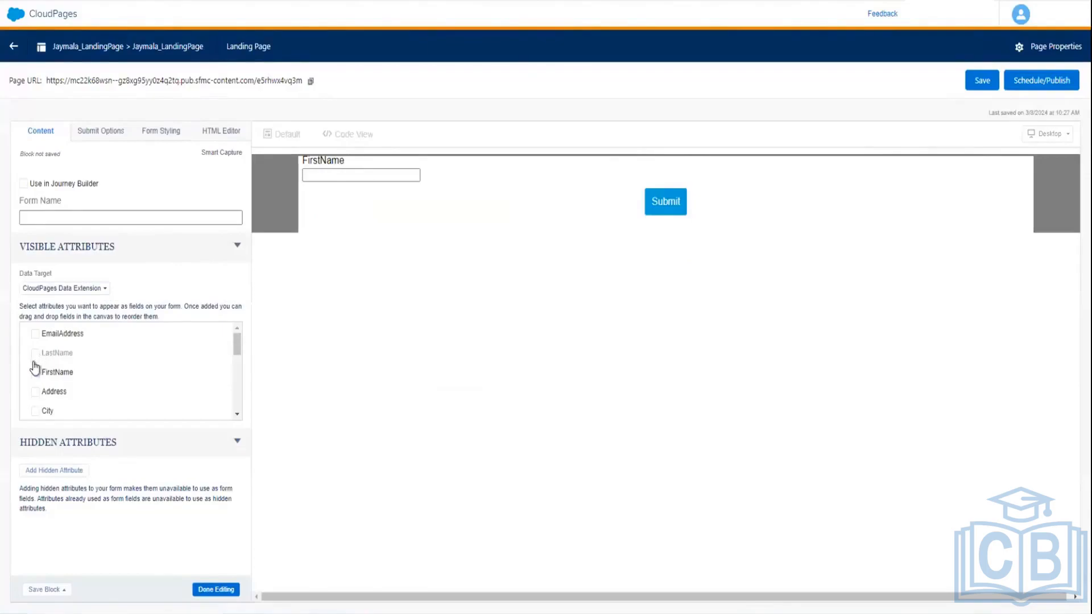
left_click(74, 291)
left_click(73, 290)
left_click(24, 185)
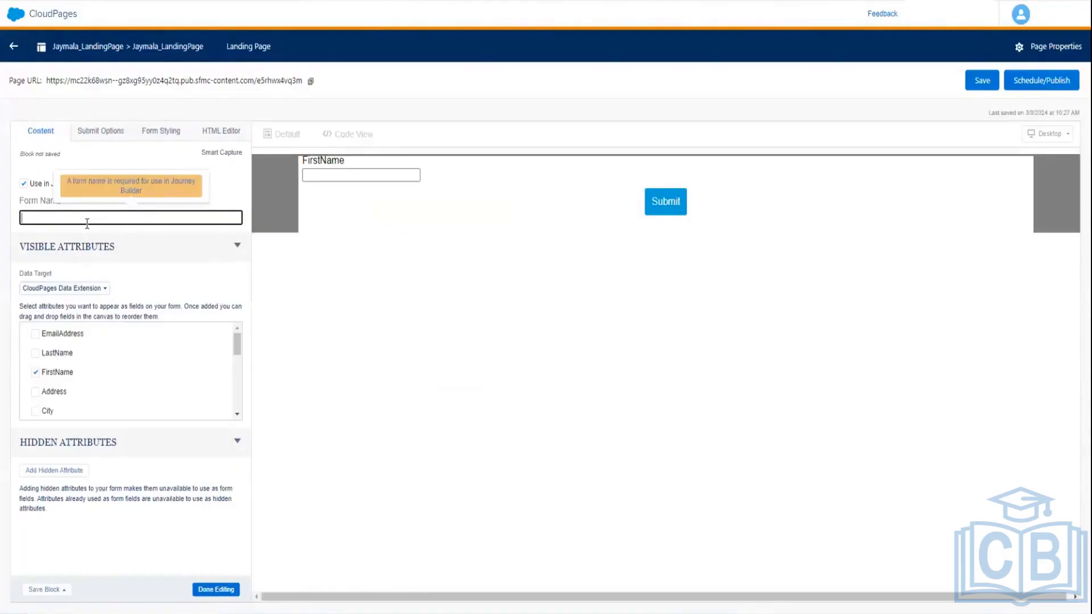
type("Jaymala_ Form")
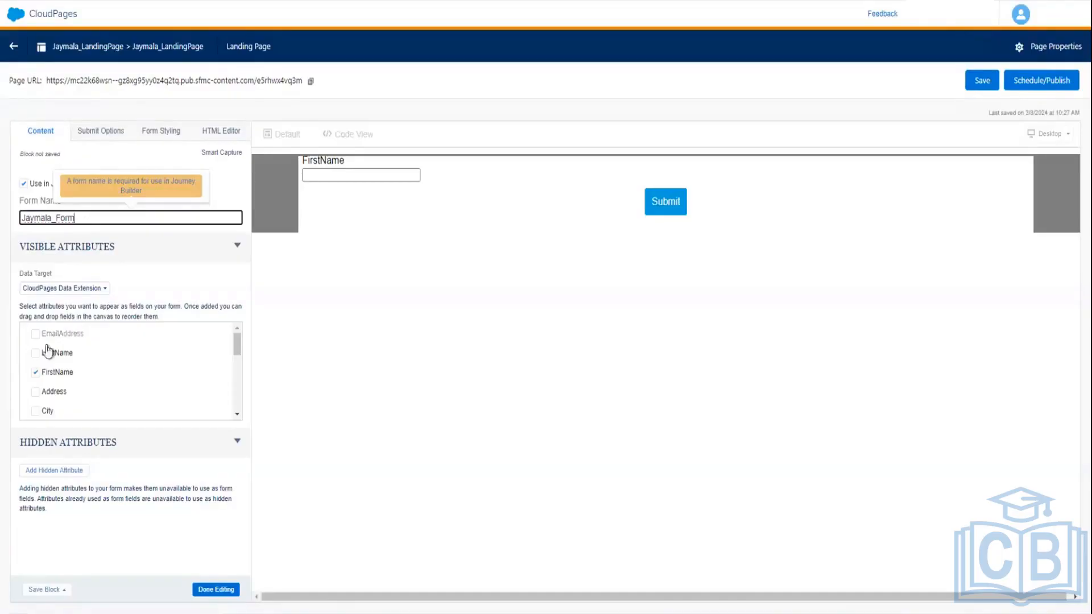
Add LastName, EmailAddress, City and Phone from the CloudPages Data Extension as visible form fields, leaving Address out.
left_click(35, 359)
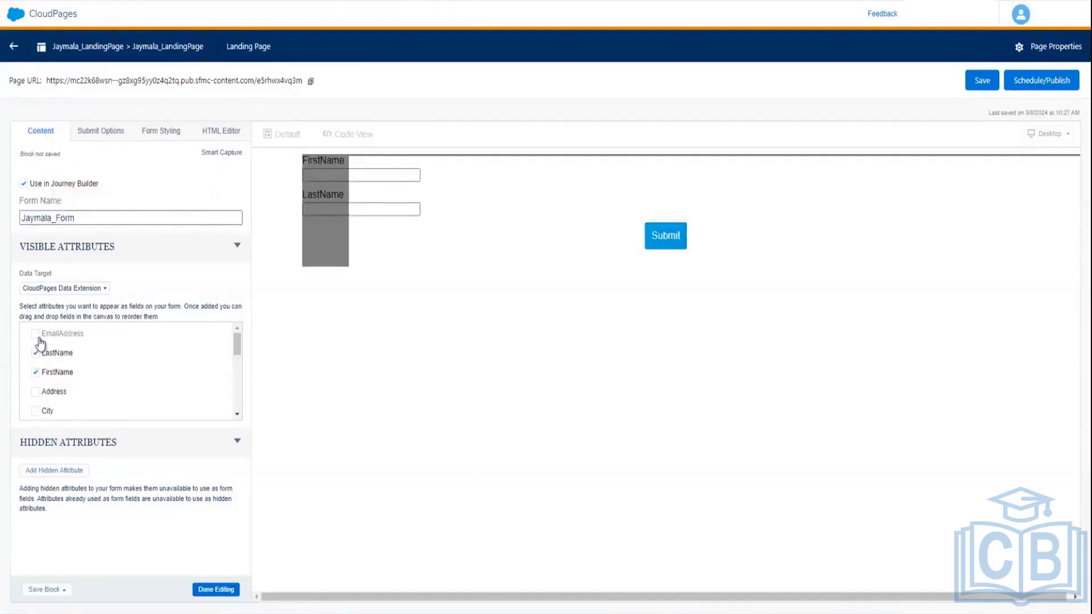
left_click(38, 338)
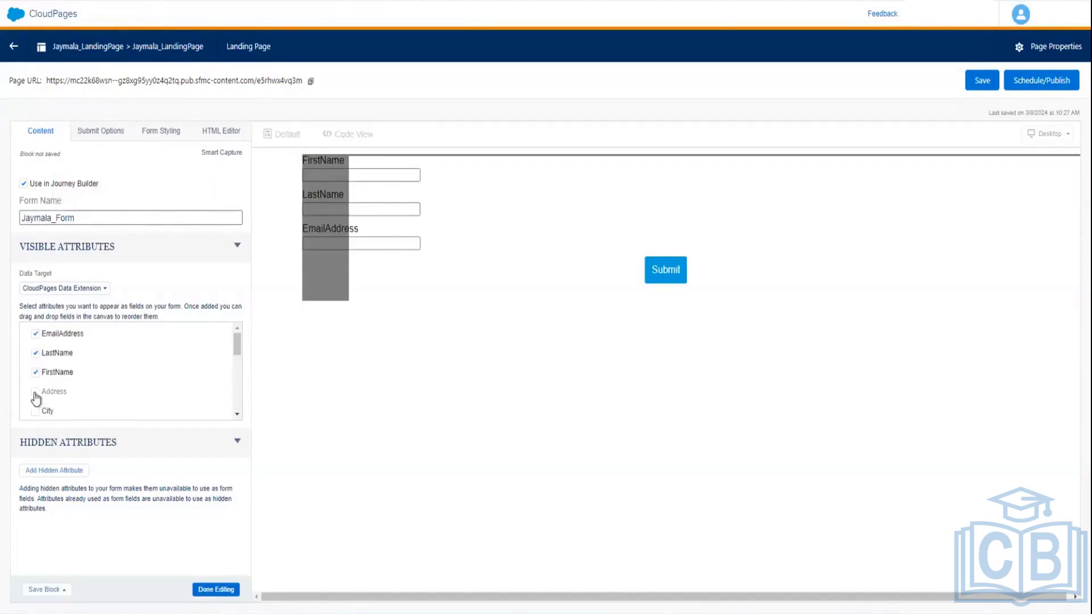
left_click(35, 393)
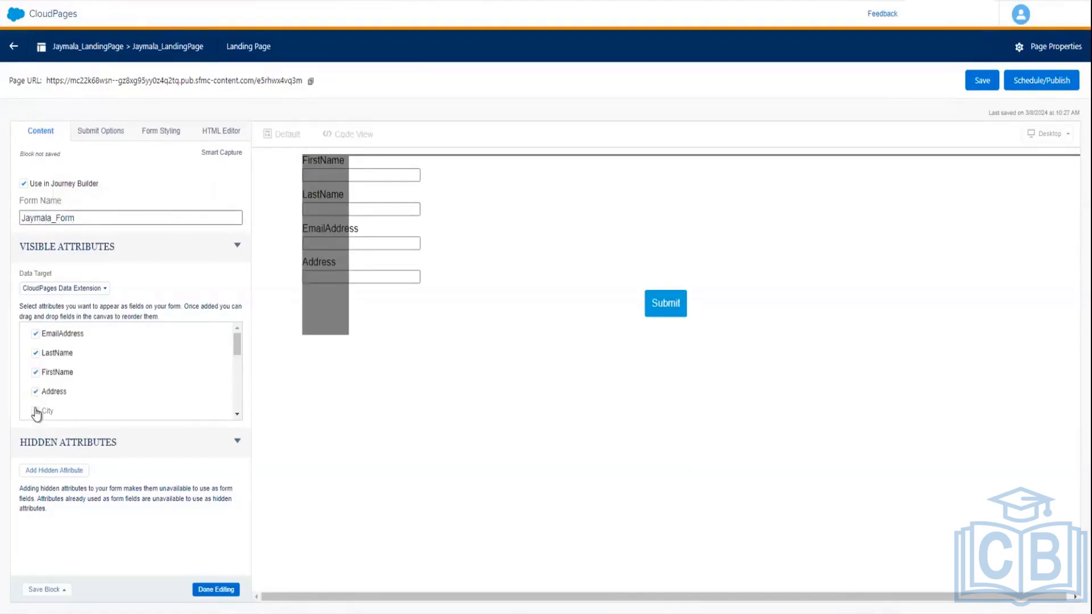
left_click(36, 412)
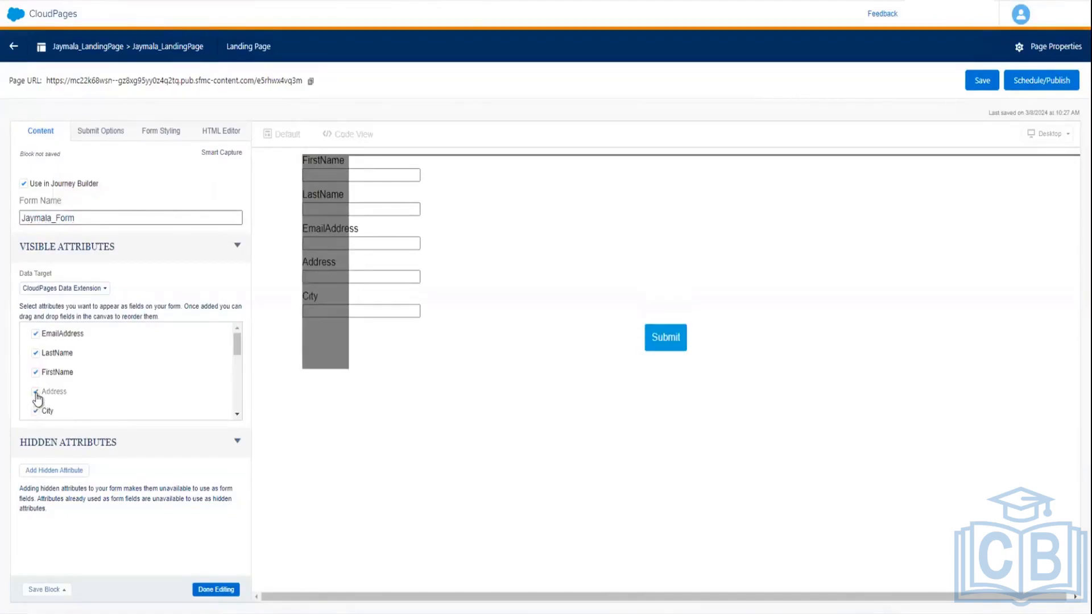
left_click(36, 393)
scroll(240, 409, "down", 3)
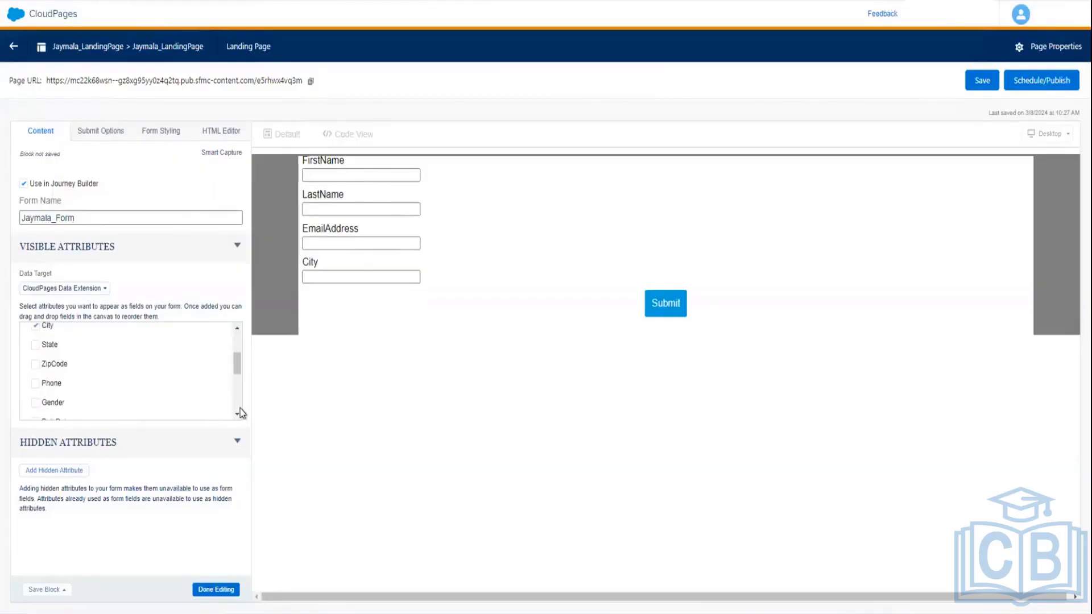
left_click(36, 386)
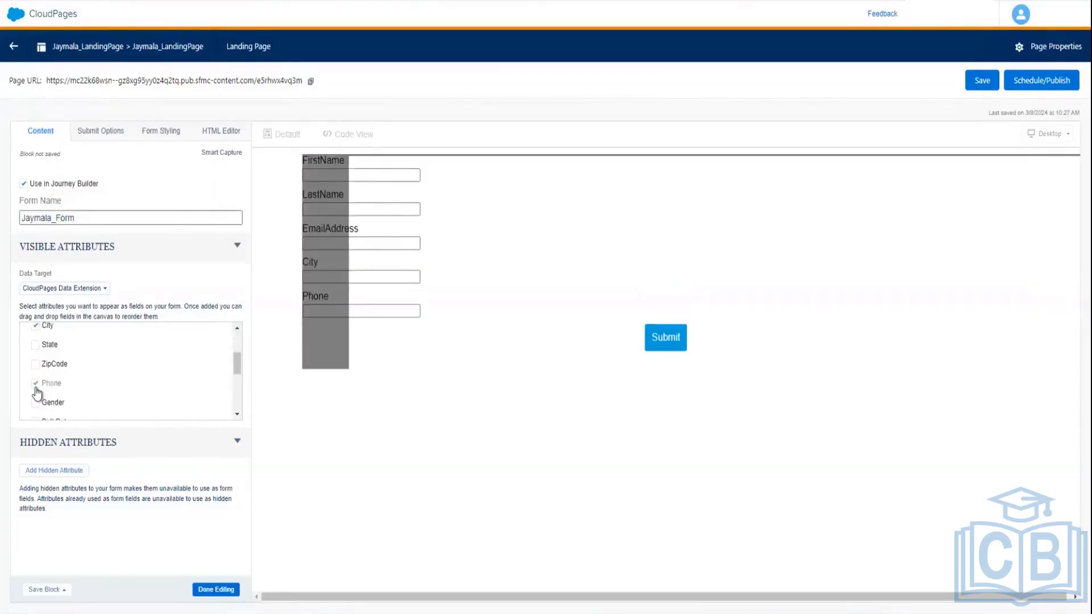
Switch the form's data target from the CloudPages Data Extension to Data Extension and open the data extension selection.
left_click(88, 290)
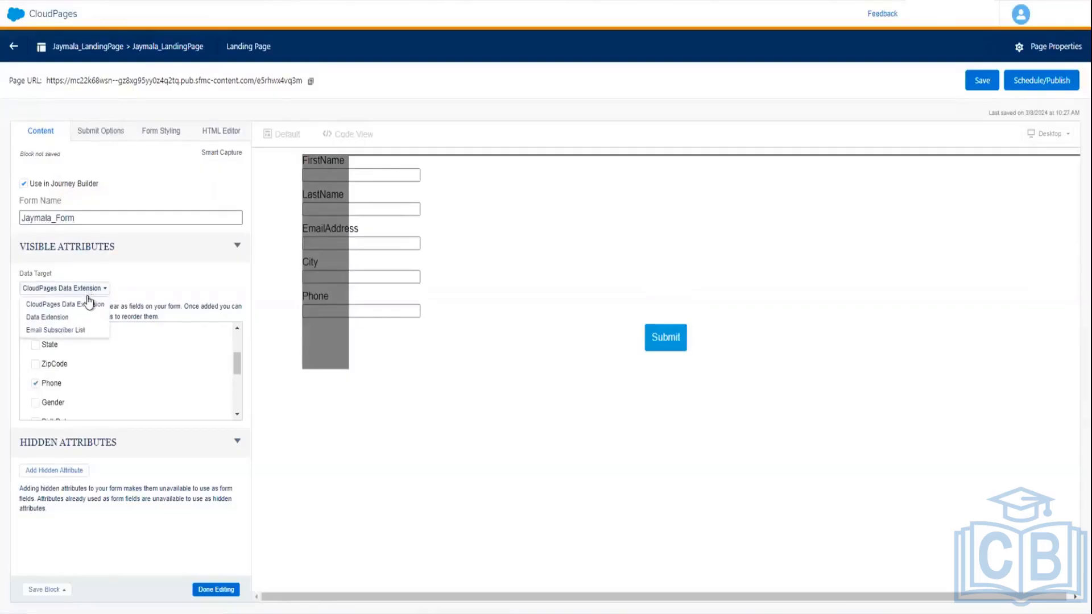
left_click(35, 317)
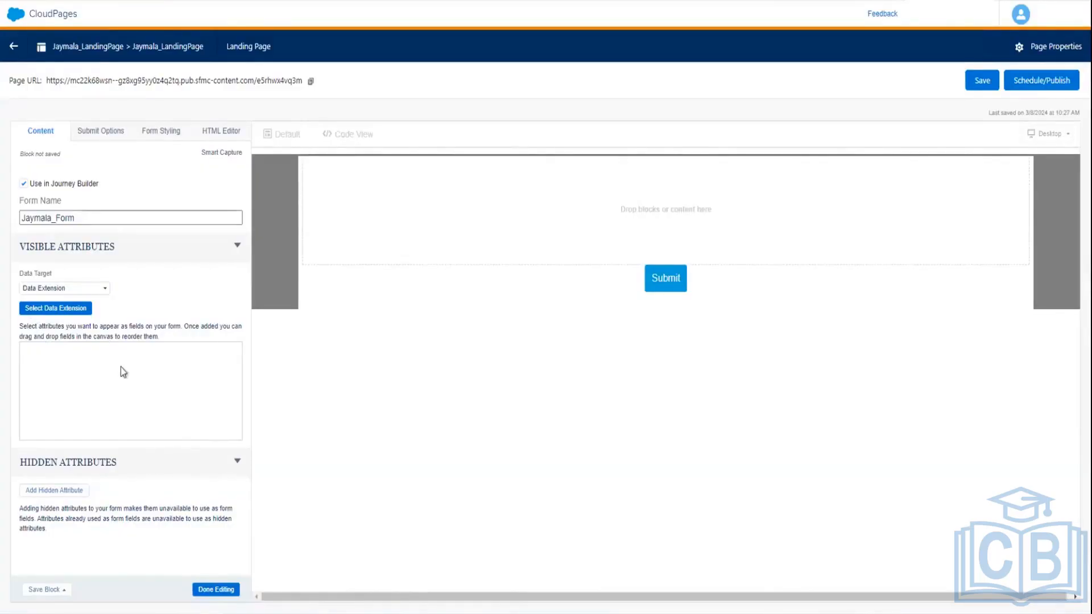
left_click(65, 309)
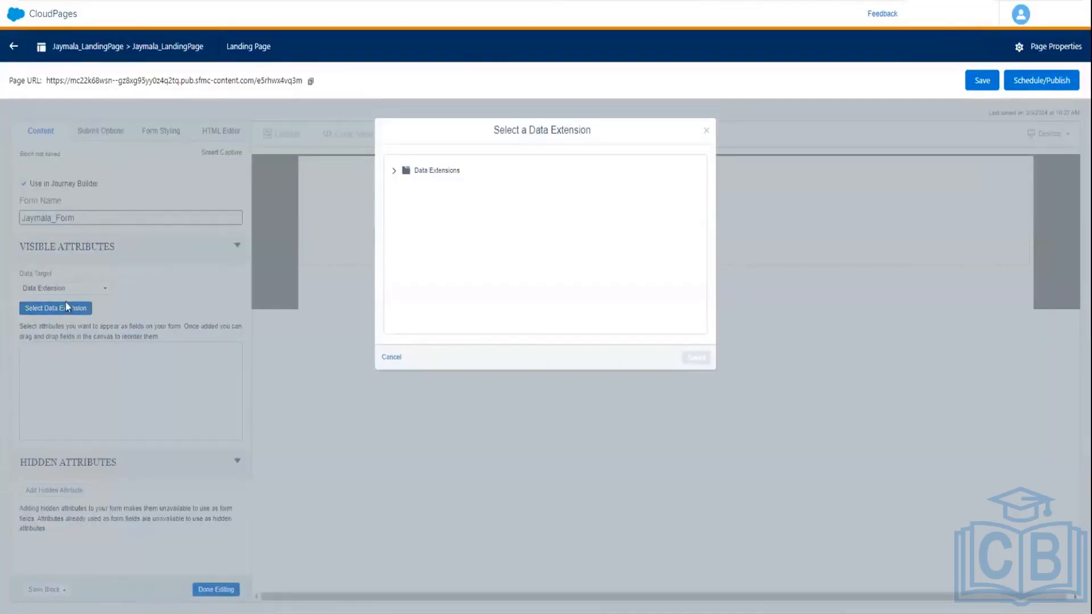
Expand the Data Extensions folder and load more subfolders three times to reach the ones starting with "An".
left_click(433, 172)
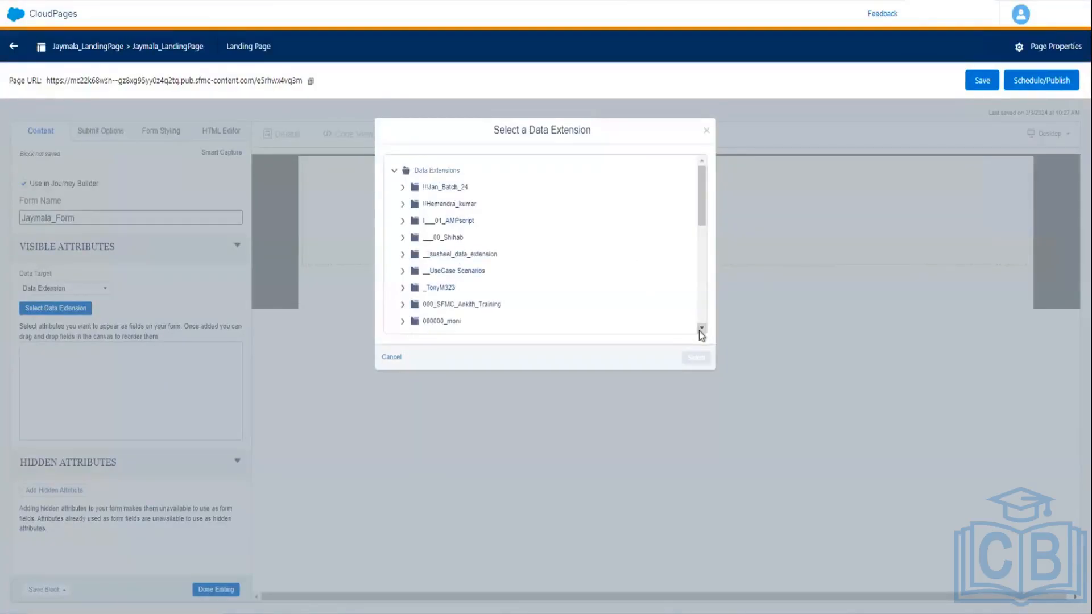
scroll(701, 334, "down", 6)
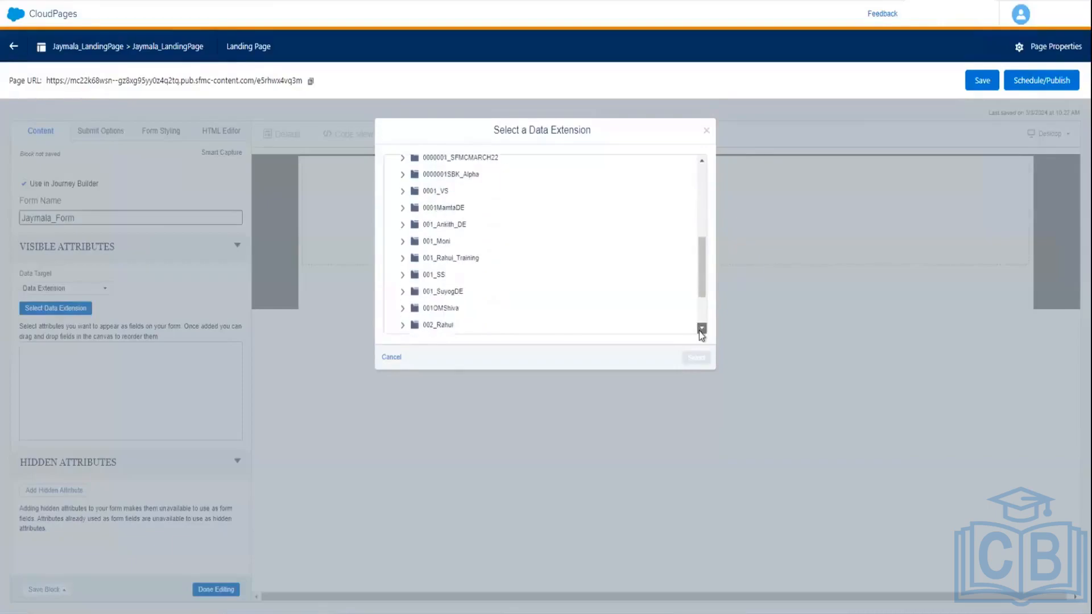
scroll(701, 335, "down", 3)
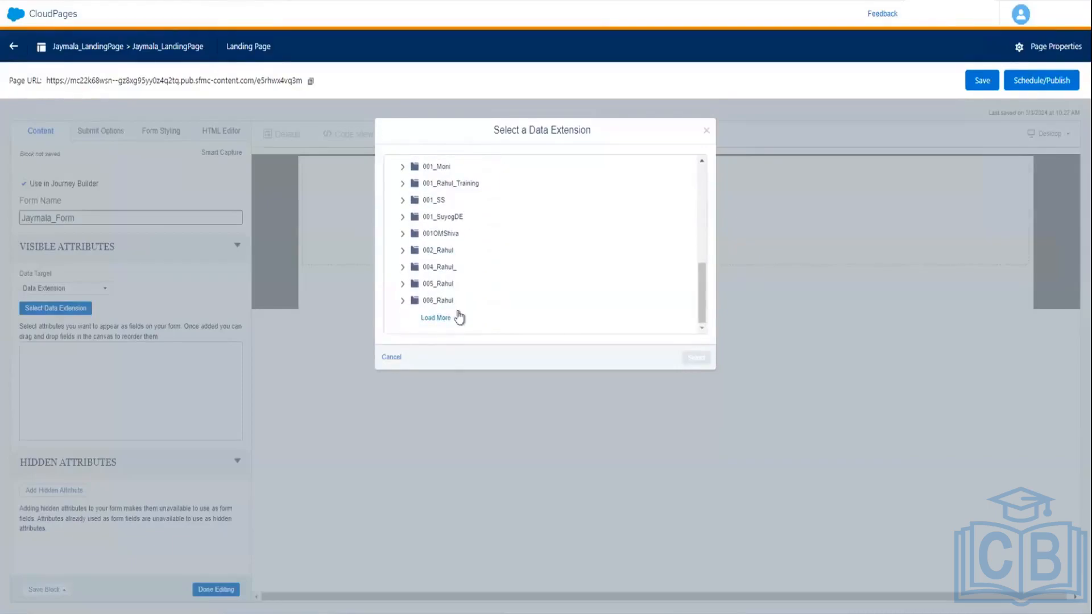
left_click(435, 317)
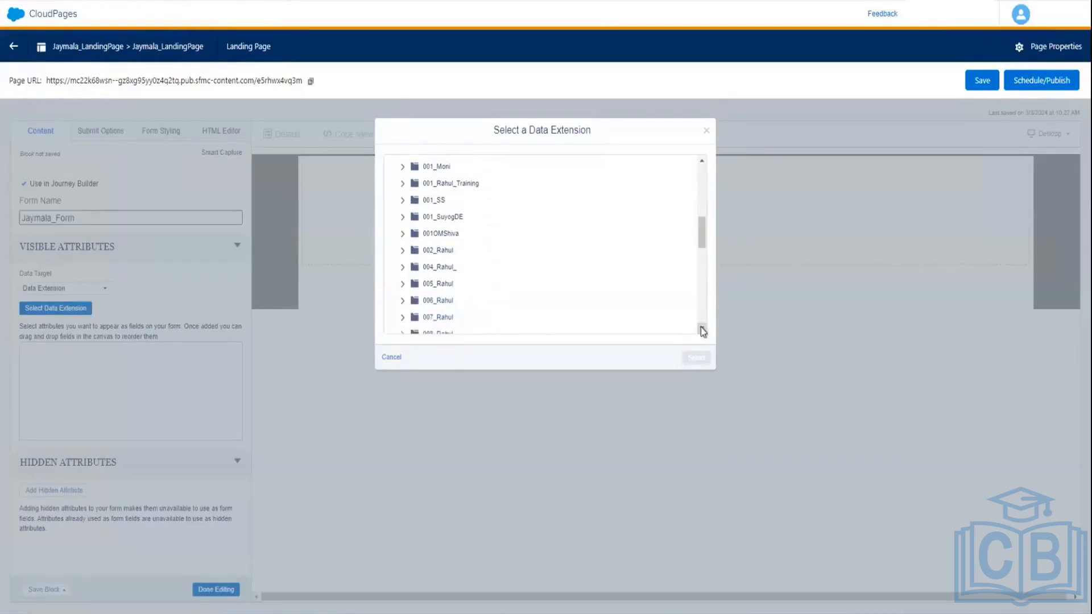
scroll(702, 329, "down", 10)
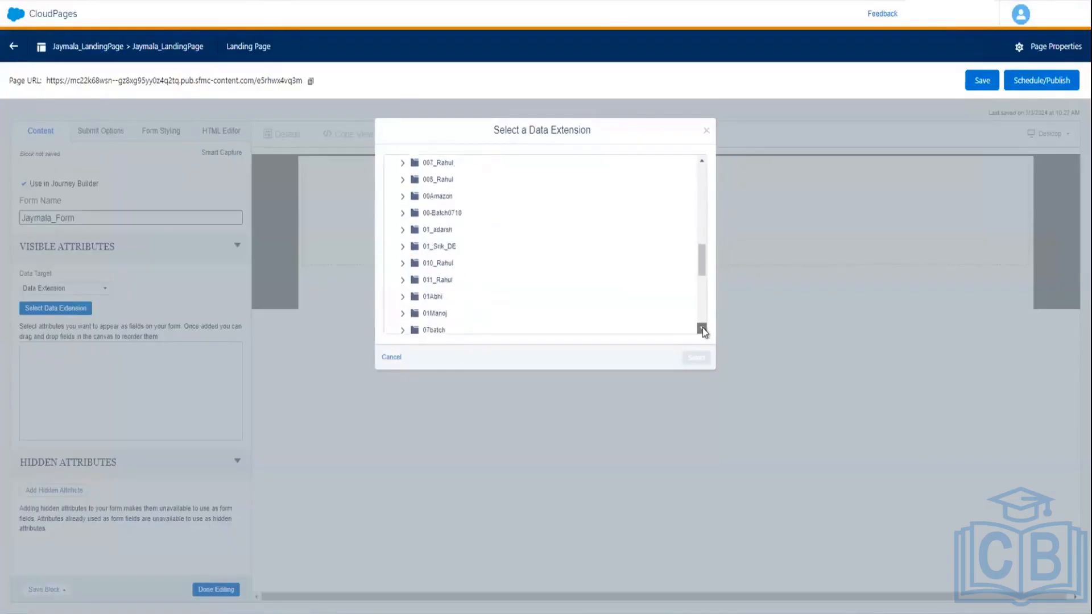
scroll(701, 329, "down", 10)
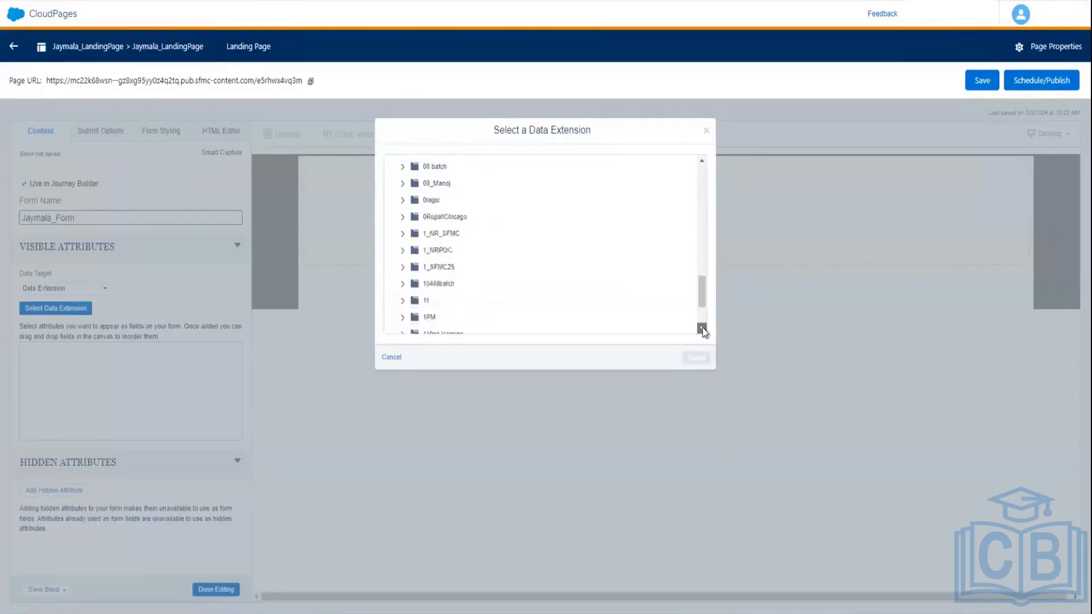
scroll(702, 329, "down", 2)
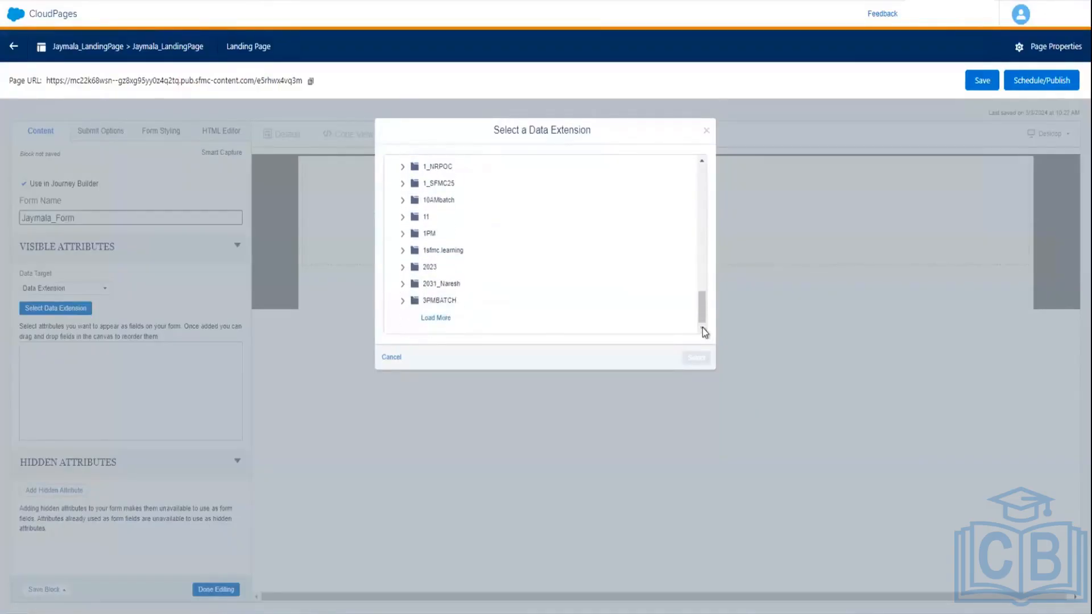
left_click(436, 317)
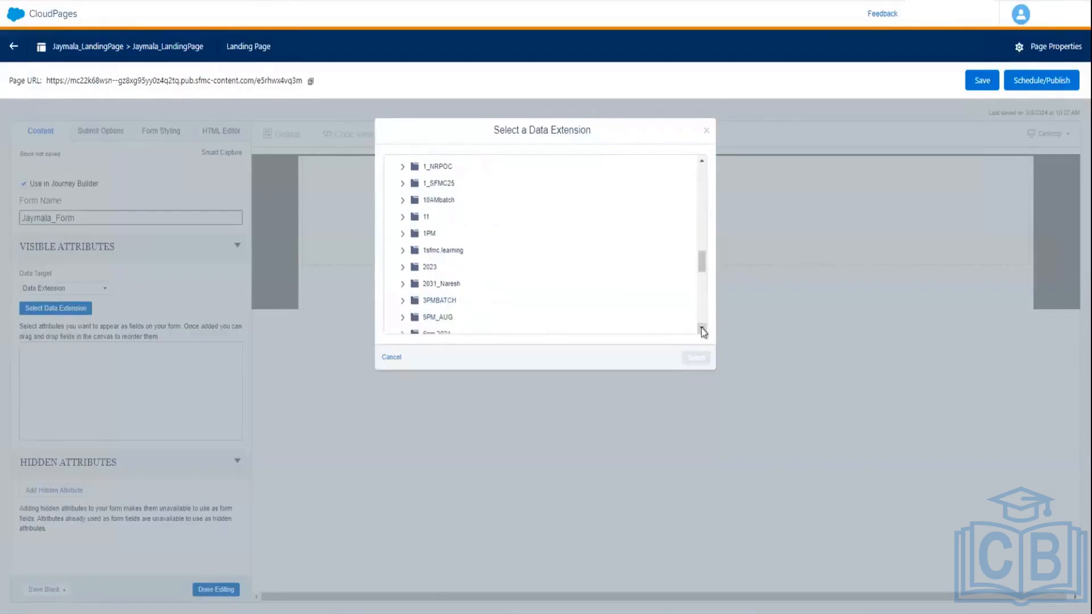
scroll(702, 330, "down", 3)
scroll(703, 331, "down", 12)
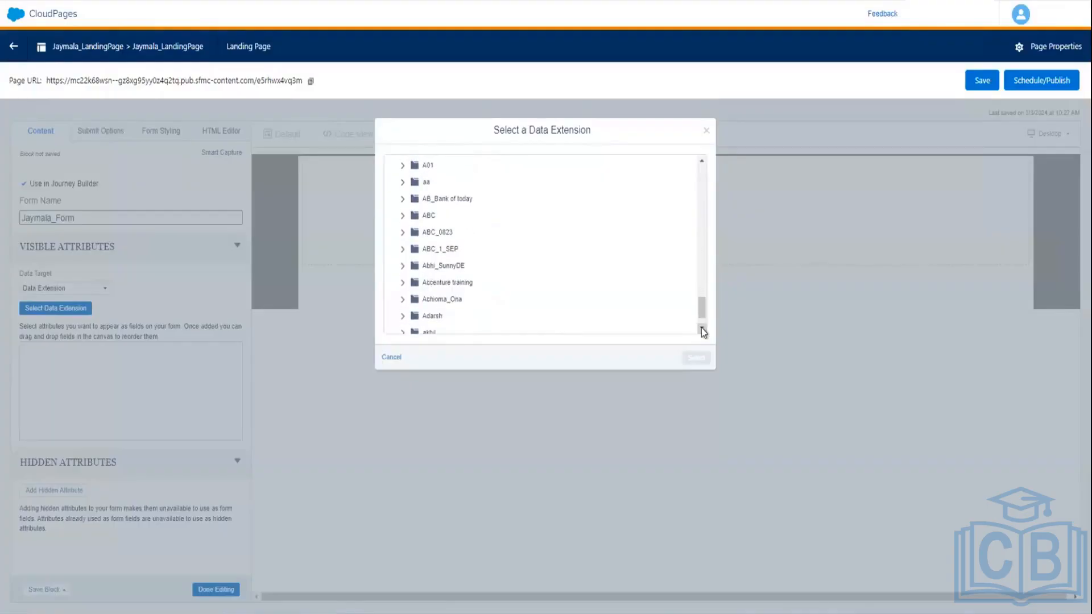
scroll(703, 331, "down", 1)
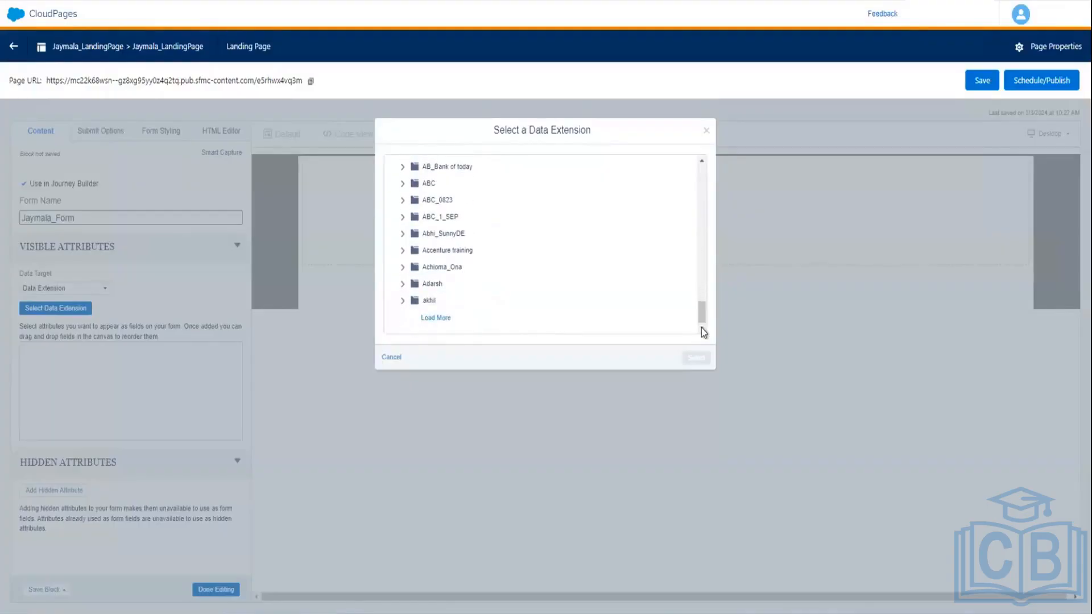
left_click(434, 318)
scroll(702, 333, "down", 3)
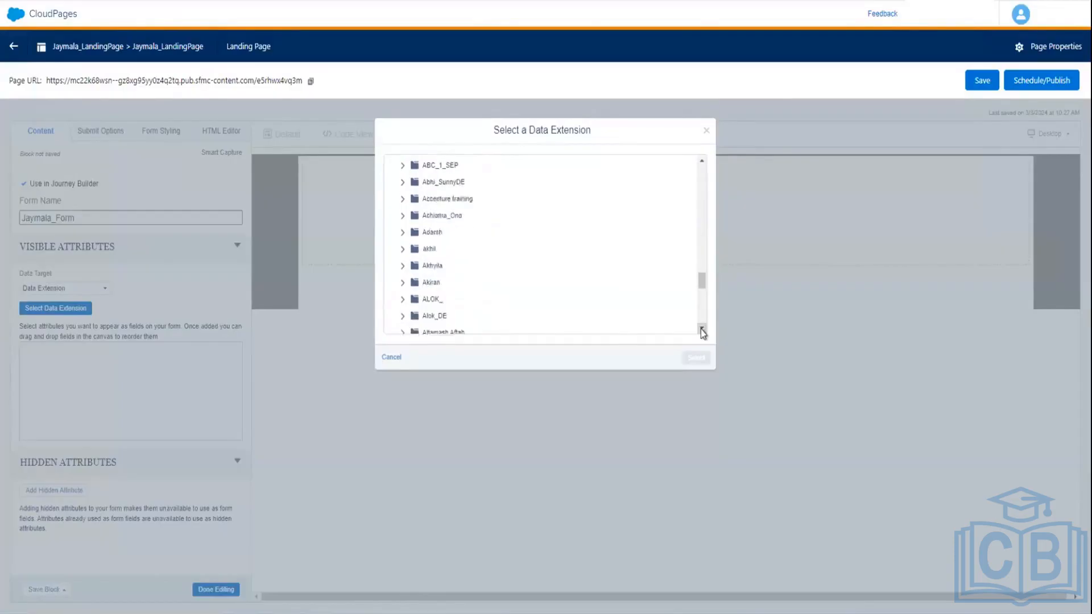
scroll(702, 330, "down", 1)
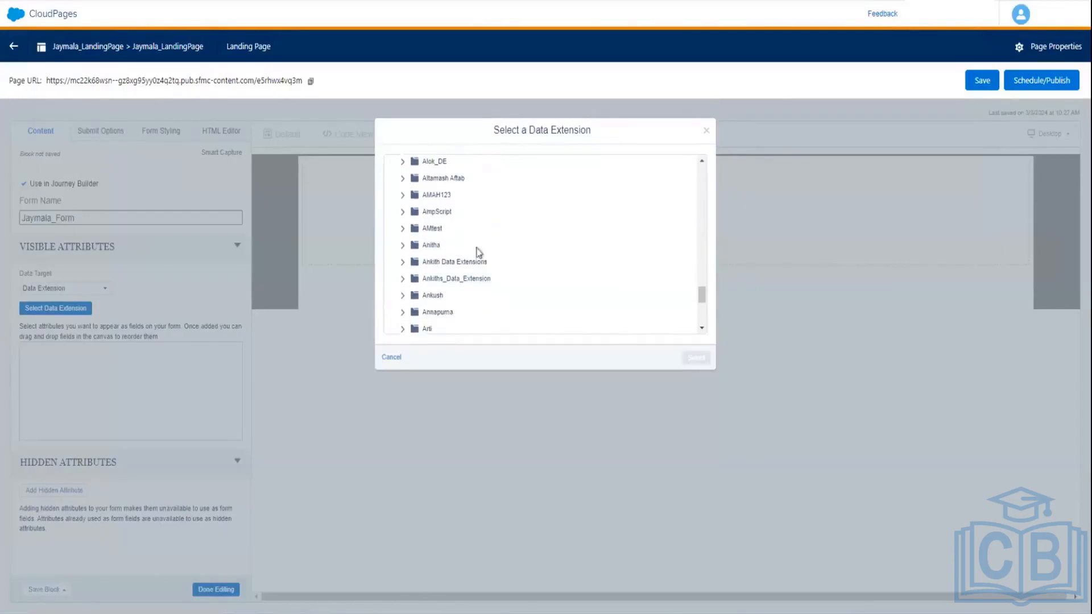
From the trainer's "Data Extensions" folder, select the data extension named with the owner's first name followed by "_CloudPage_DE" as the form's target.
left_click(459, 263)
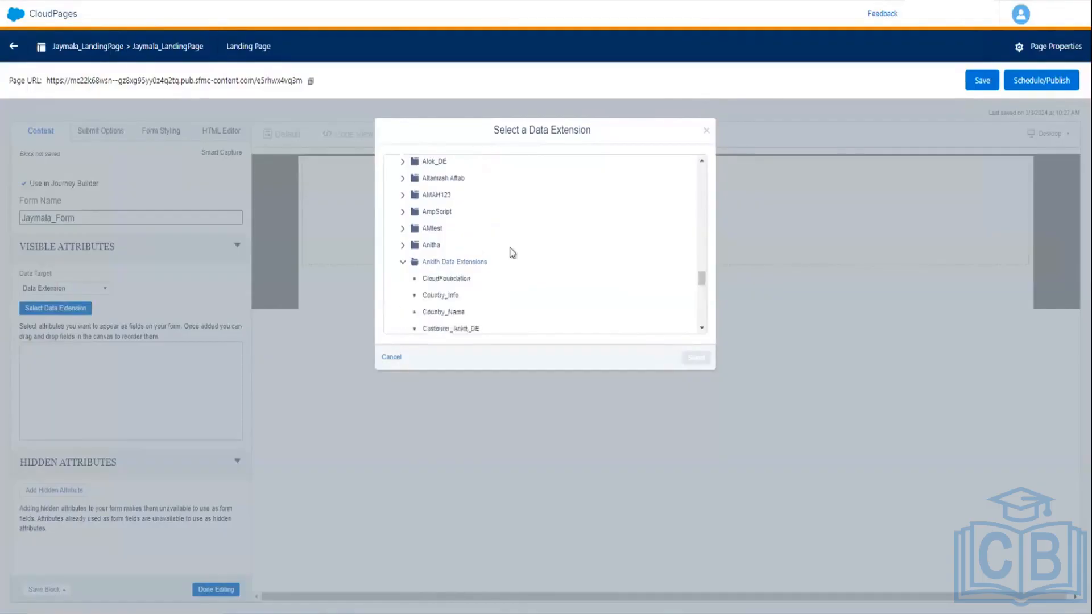
left_click(702, 328)
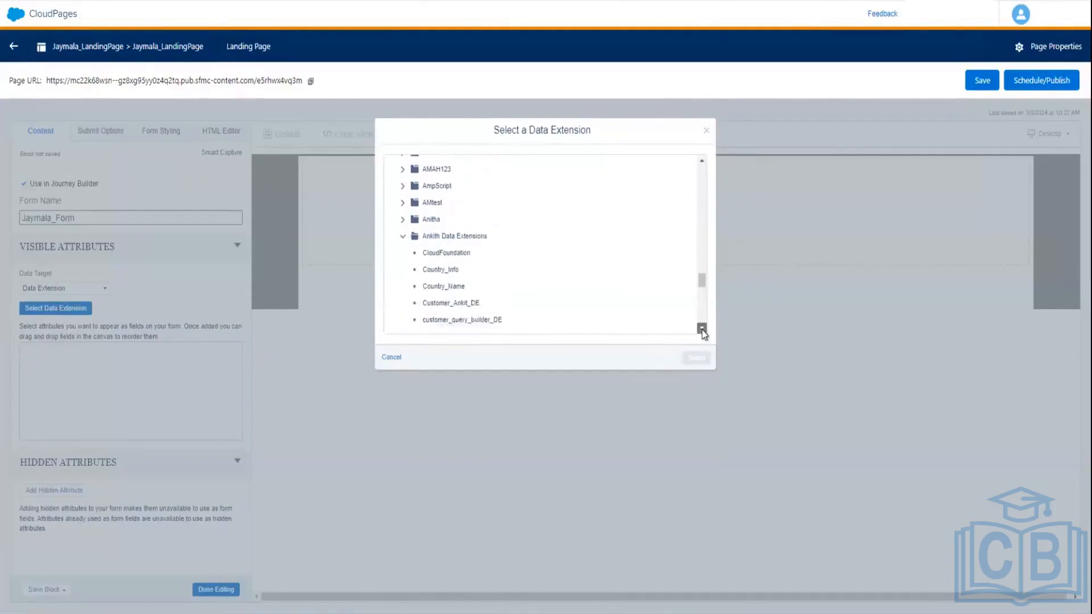
left_click(702, 328)
left_click(701, 328)
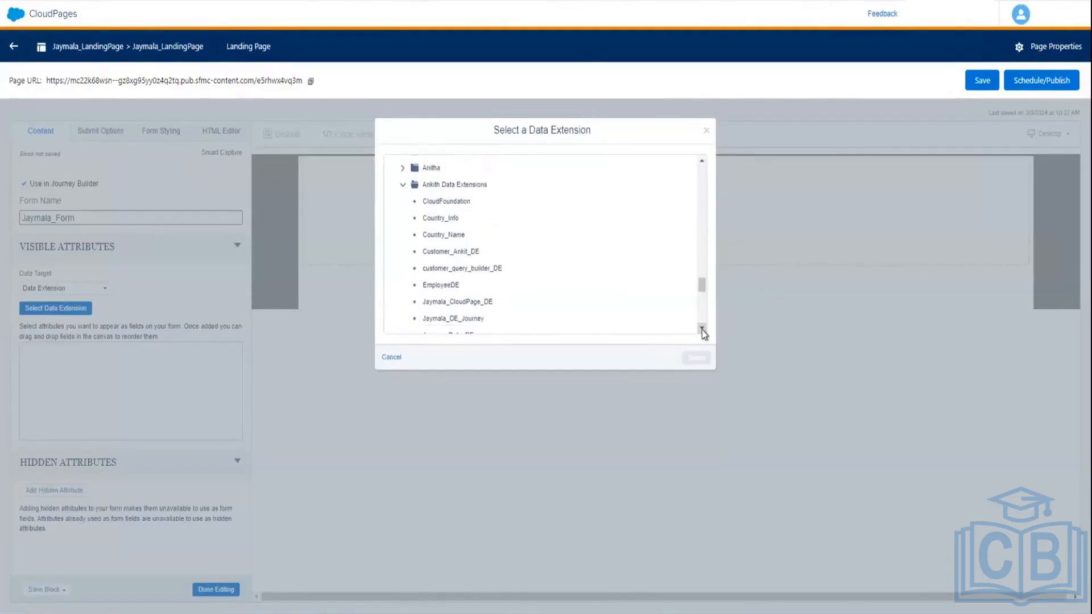
left_click(464, 302)
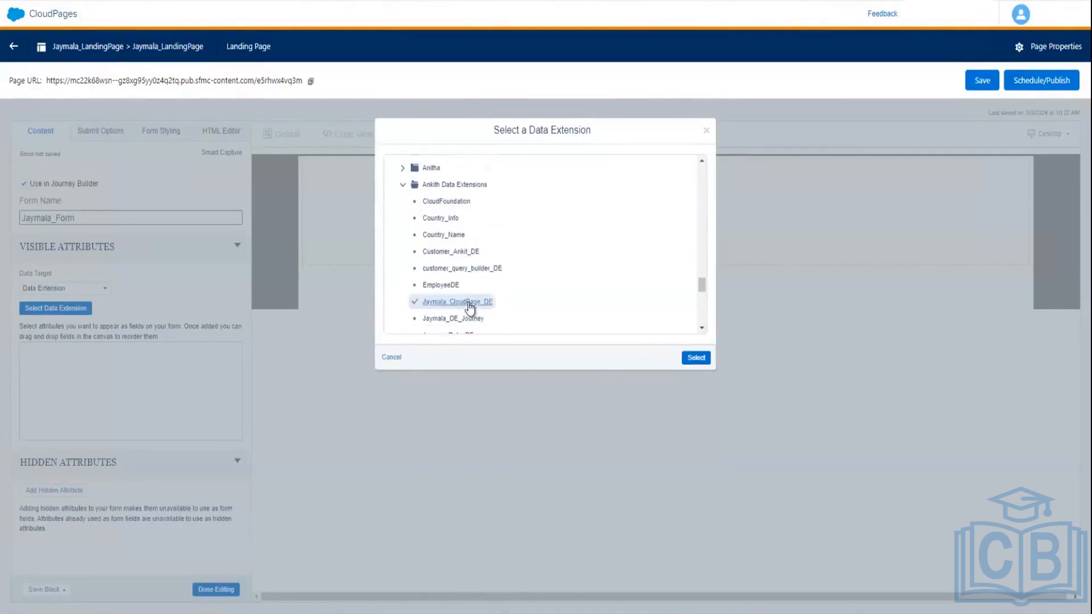
left_click(697, 360)
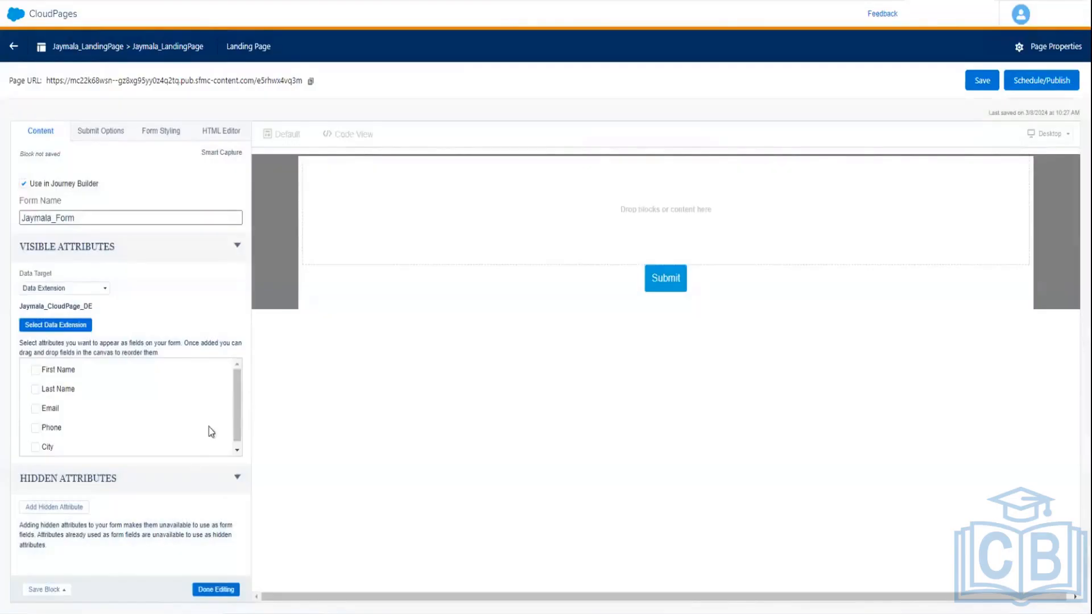
Add First Name, Last Name, Email, Phone and City as visible form fields and finish editing the form block.
left_click(36, 370)
left_click(36, 390)
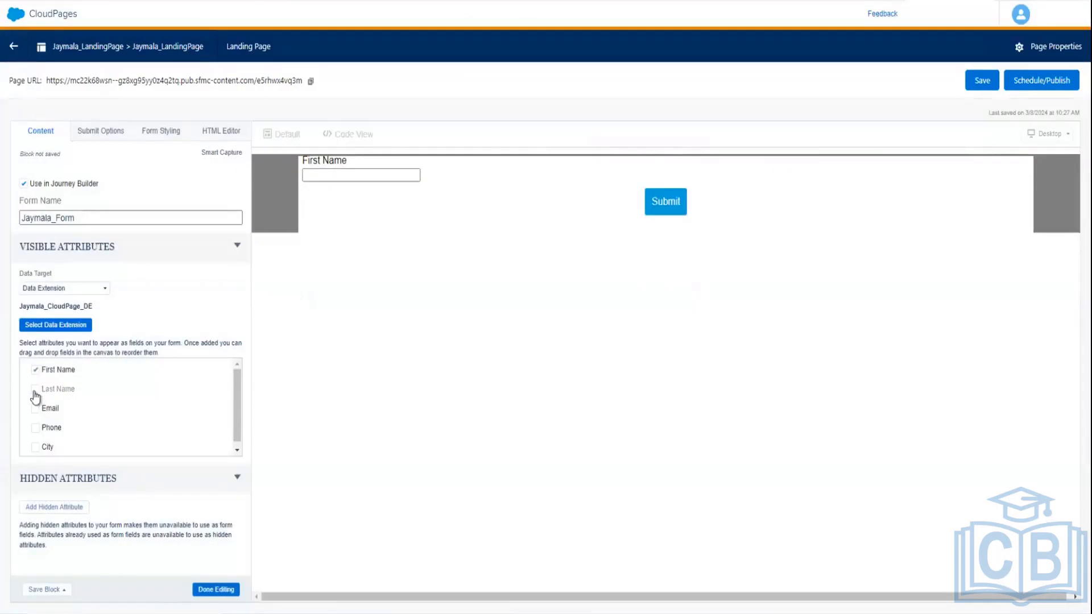
left_click(35, 409)
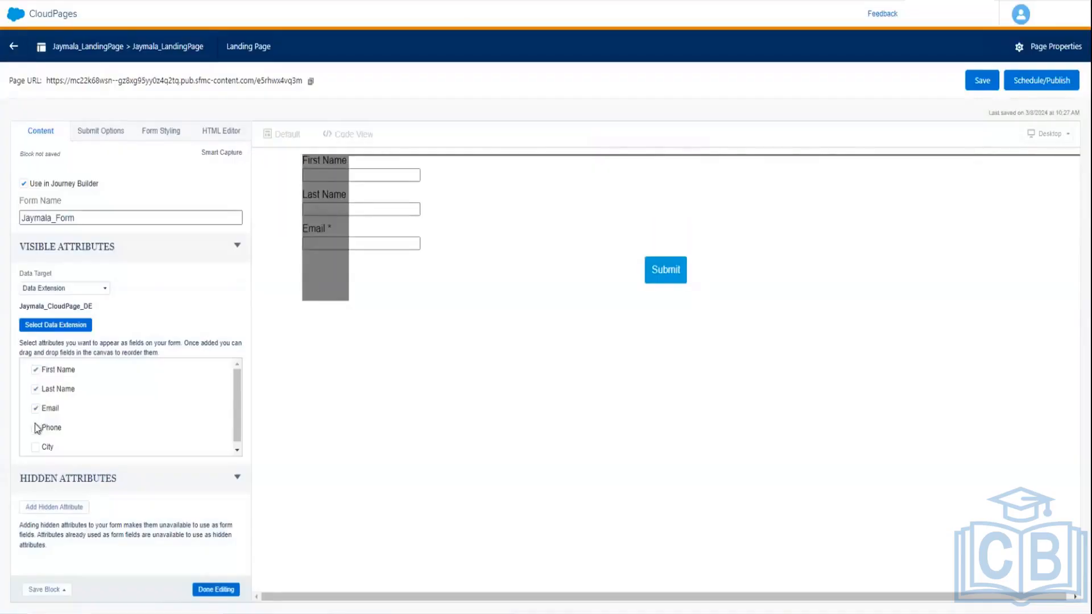
left_click(35, 447)
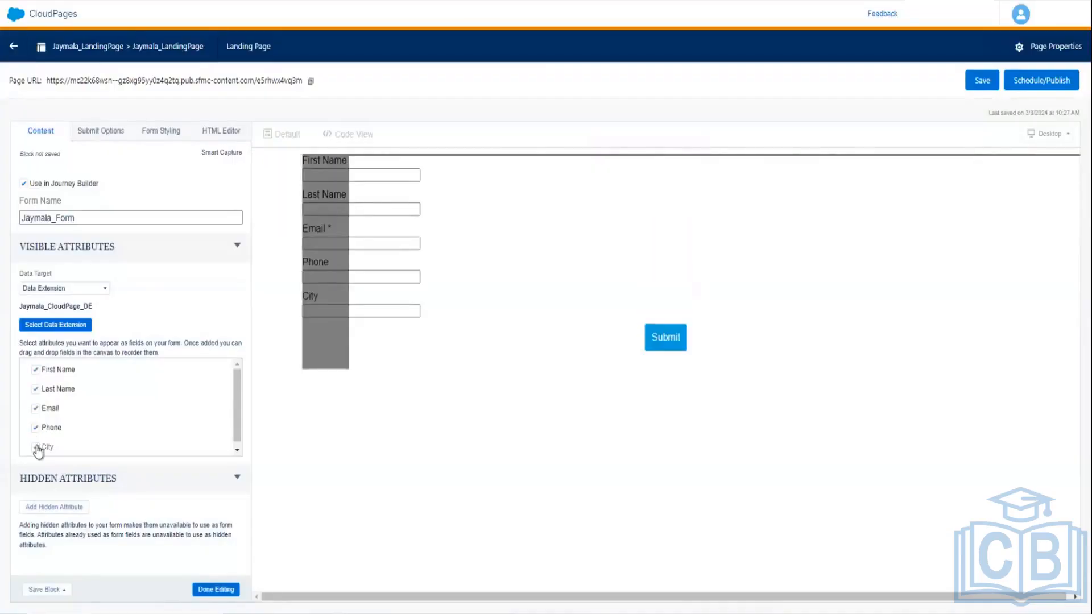
left_click(226, 590)
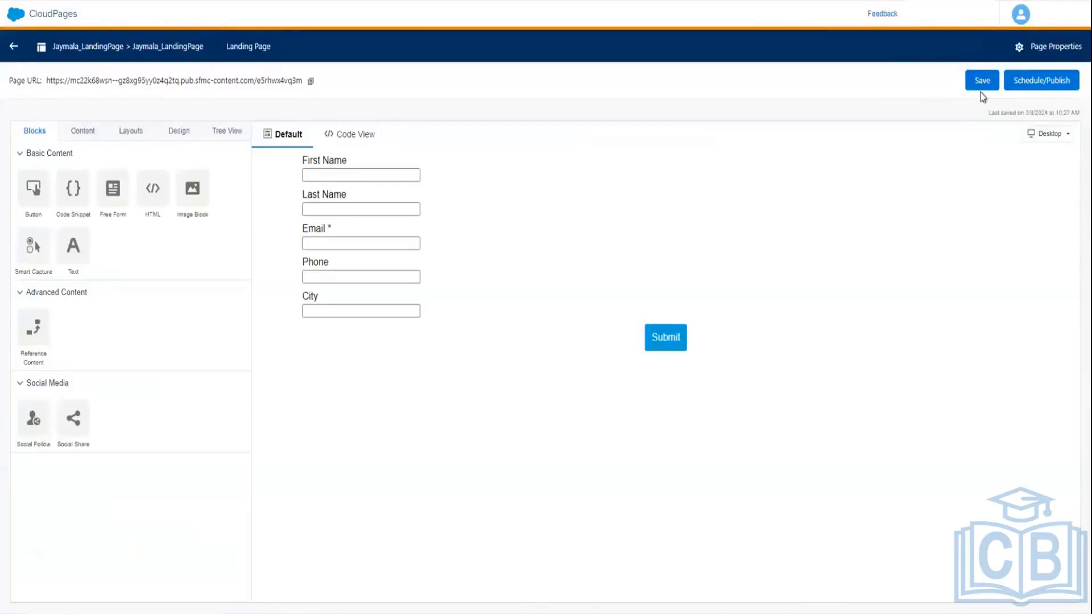
Save the landing page and publish it immediately.
left_click(981, 80)
left_click(1035, 81)
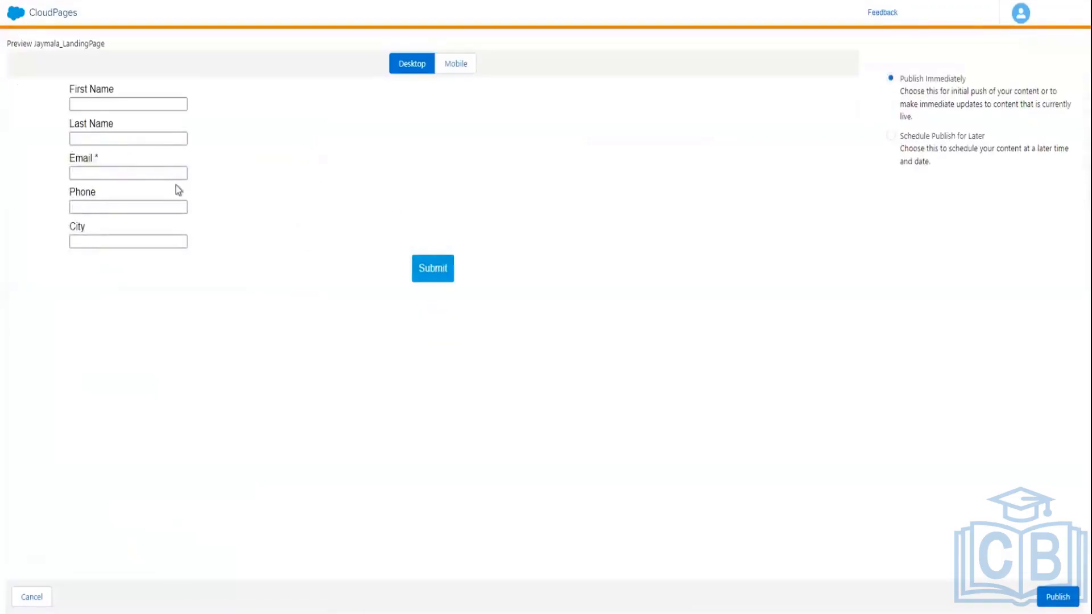
left_click(1058, 597)
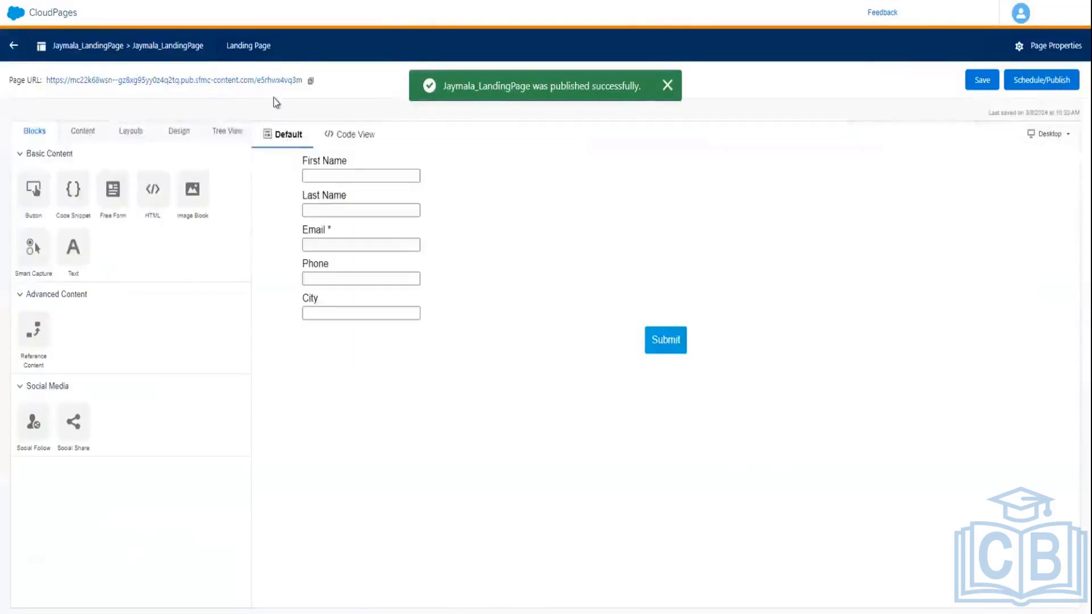
Open the published landing page from its page URL and check the First Name field.
left_click(259, 82)
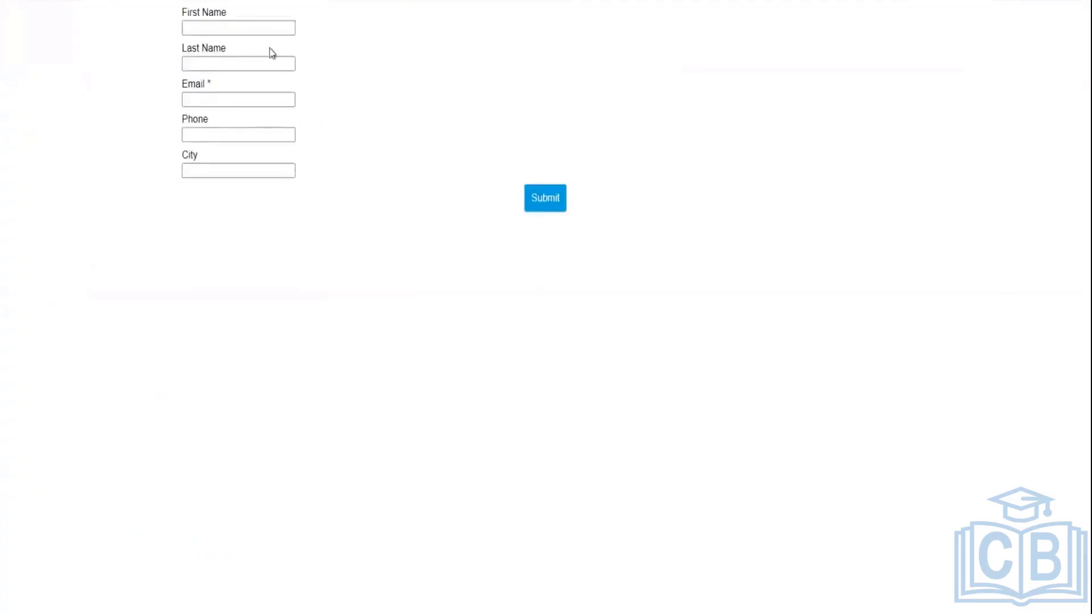
left_click(247, 30)
left_click(247, 30)
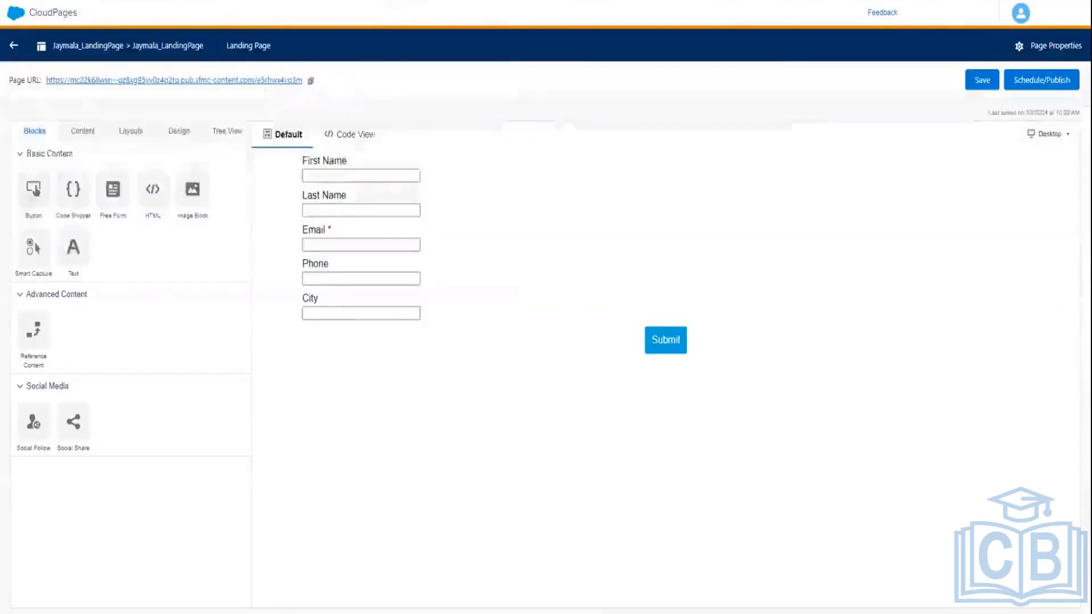
Duplicate the CloudPages browser tab and open Automation Studio in the copy.
right_click(369, 1)
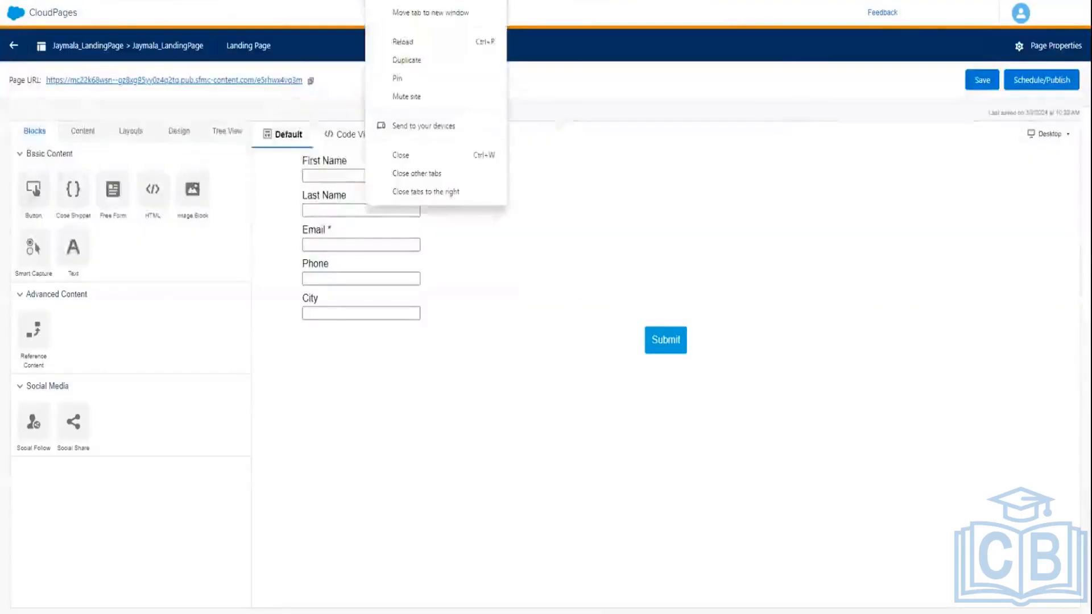
left_click(403, 61)
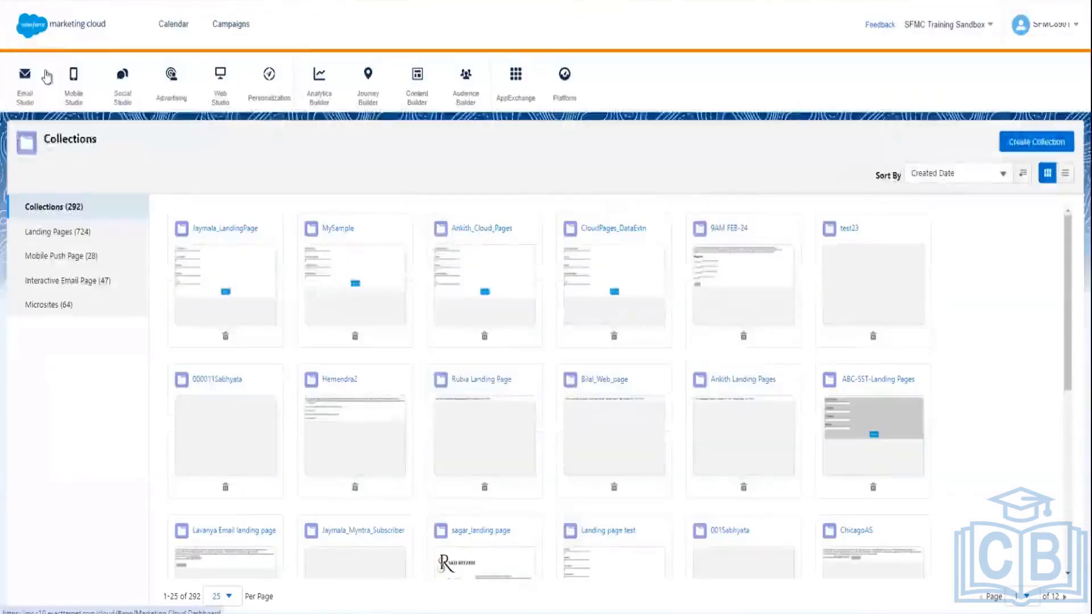
mouse_move(187, 90)
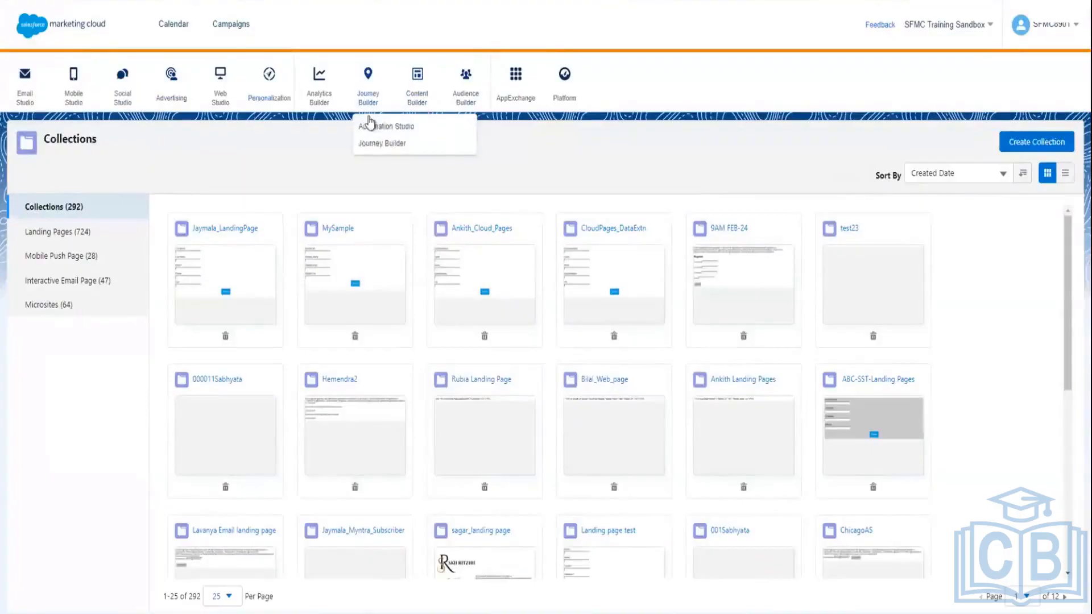
left_click(370, 127)
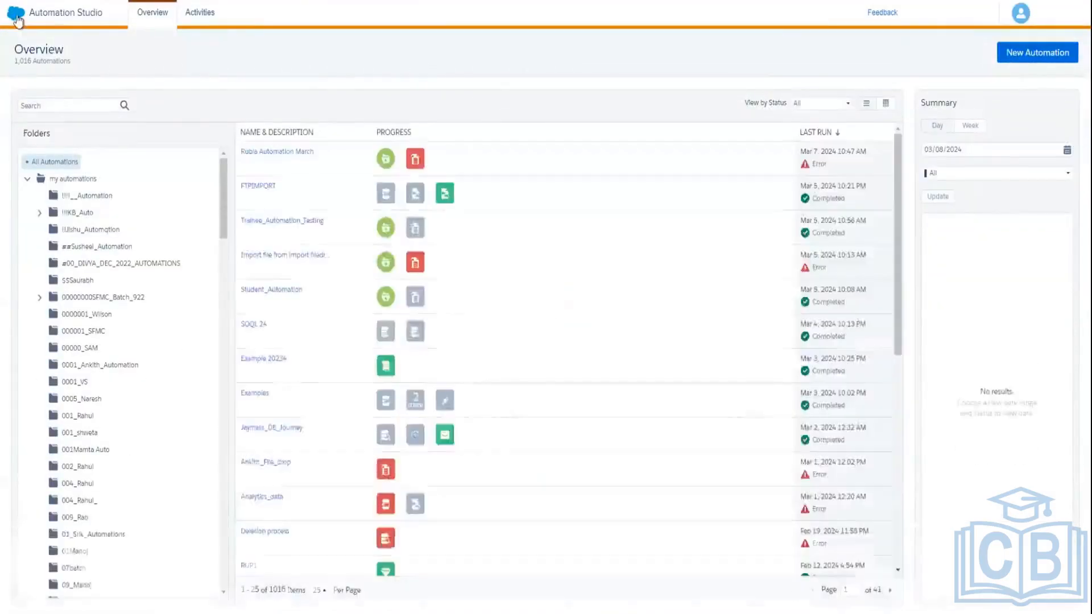
Switch from Automation Studio to Journey Builder.
mouse_move(19, 21)
mouse_move(373, 100)
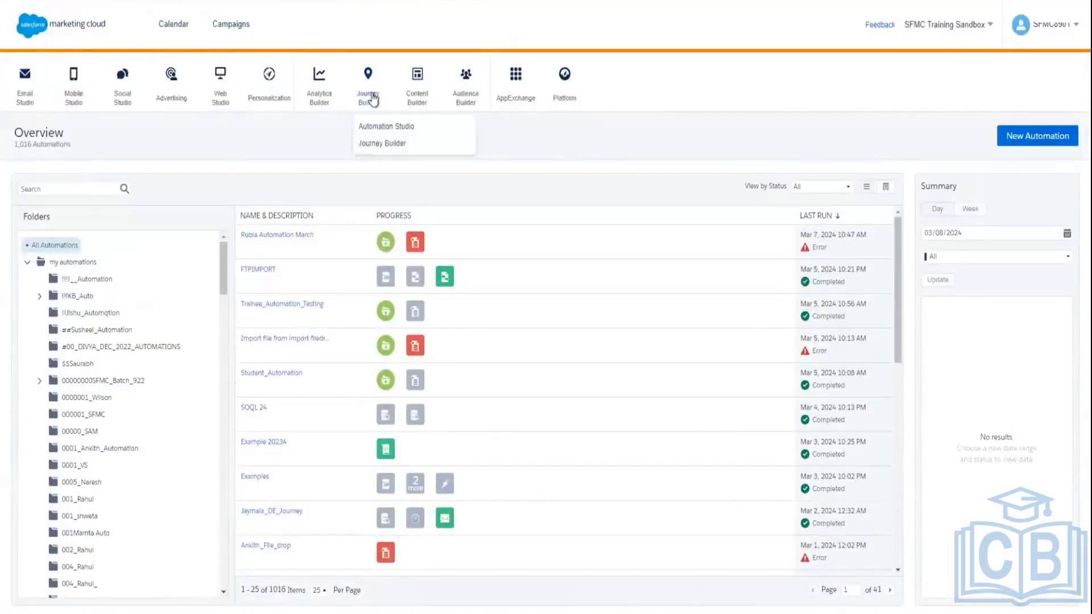